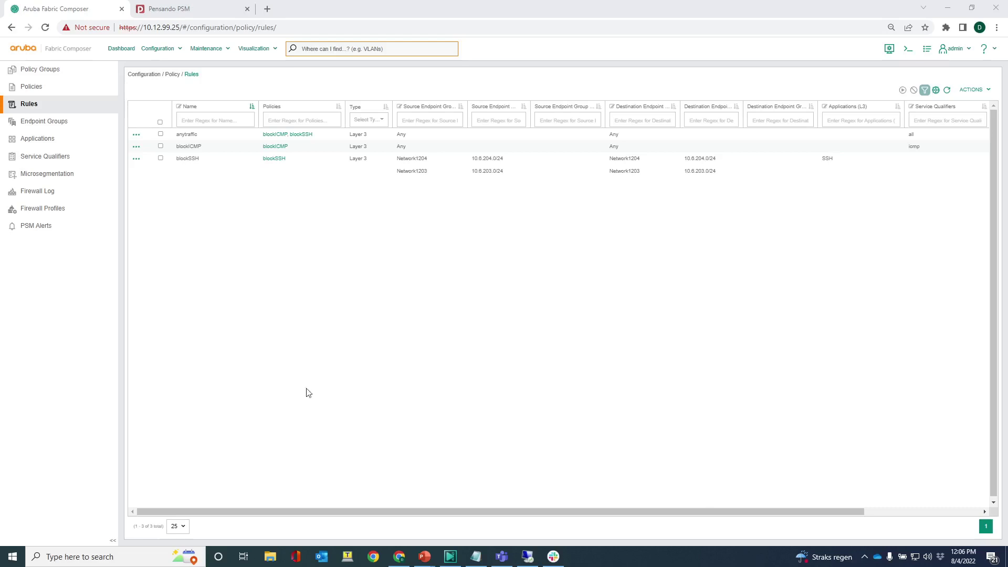
Edit the blockSSH policy and delete its Egress enforcer on Network1203, keeping ingress only
left_click(32, 89)
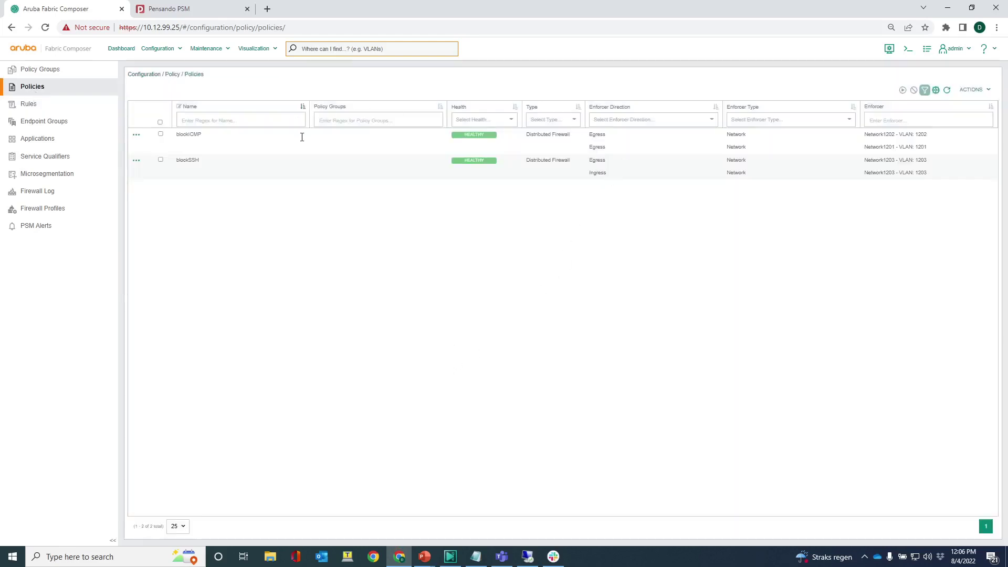
left_click(160, 160)
left_click(974, 89)
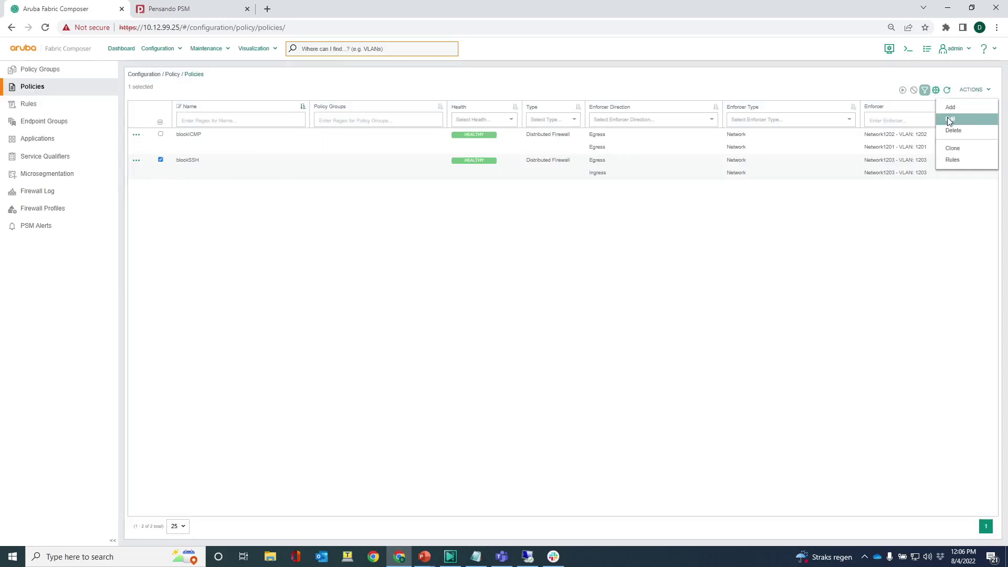
left_click(949, 119)
left_click(637, 203)
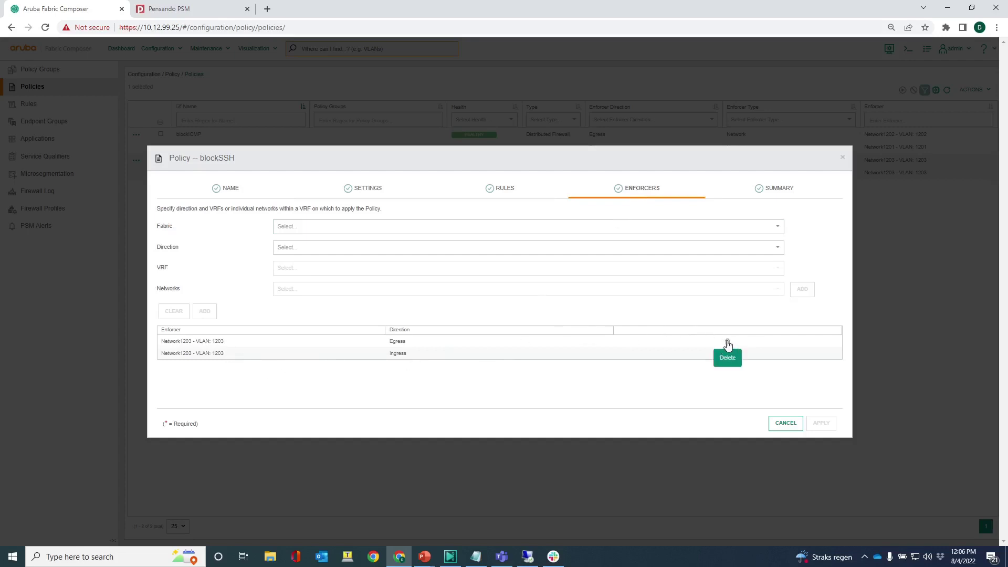
left_click(728, 344)
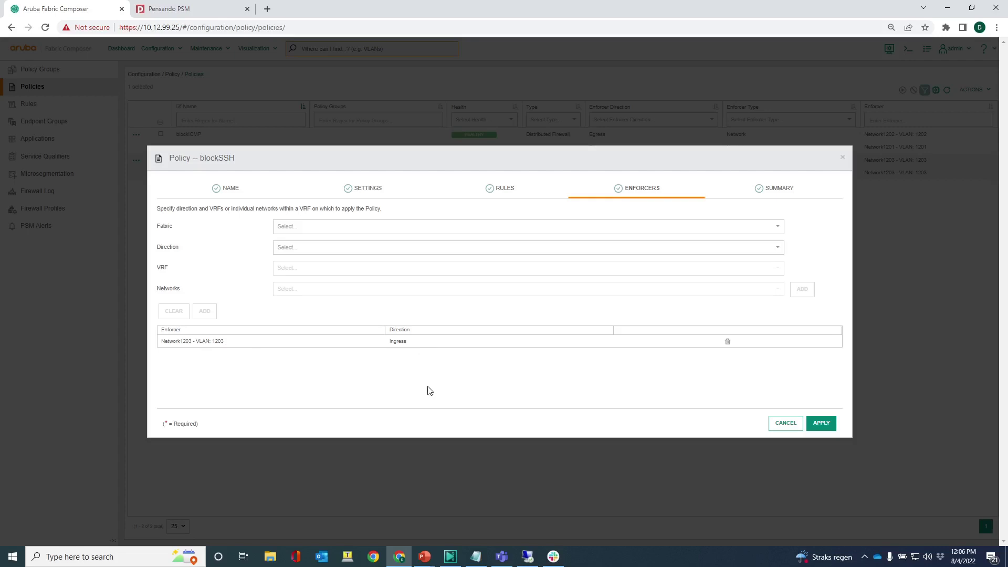
left_click(820, 428)
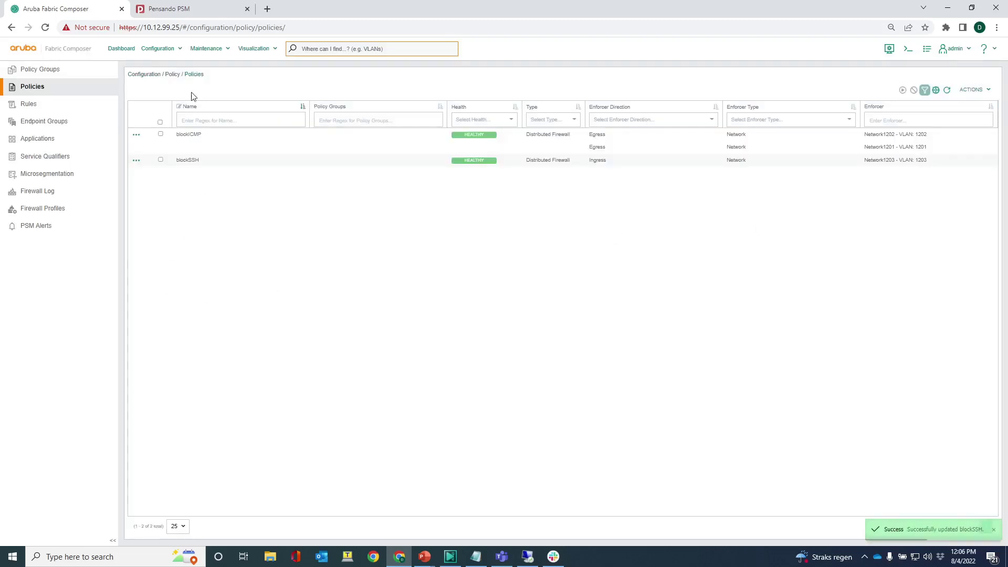
Show the Pensando PSM Networks overview with Network1203 using blockSSH as ingress-only policy
left_click(199, 8)
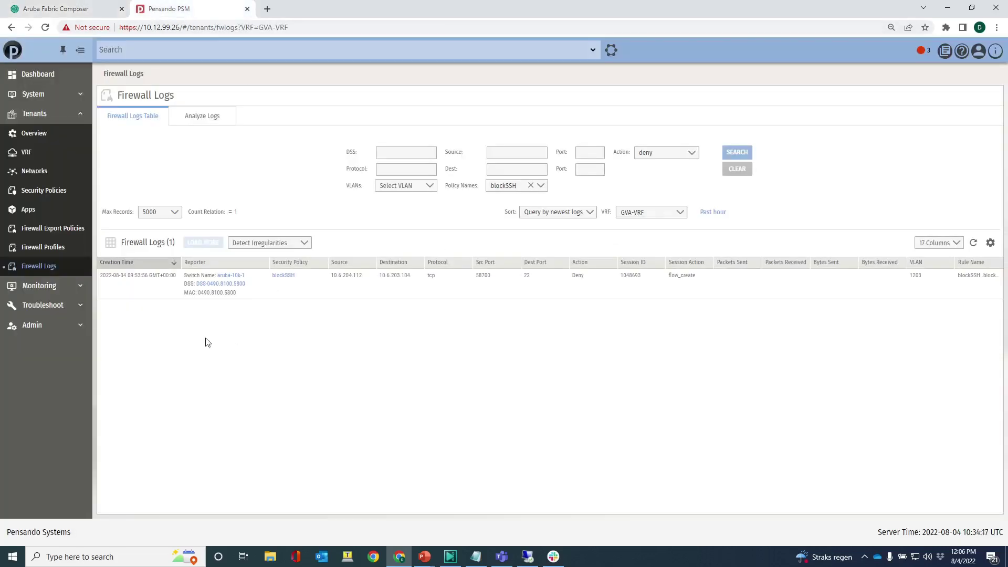
left_click(28, 171)
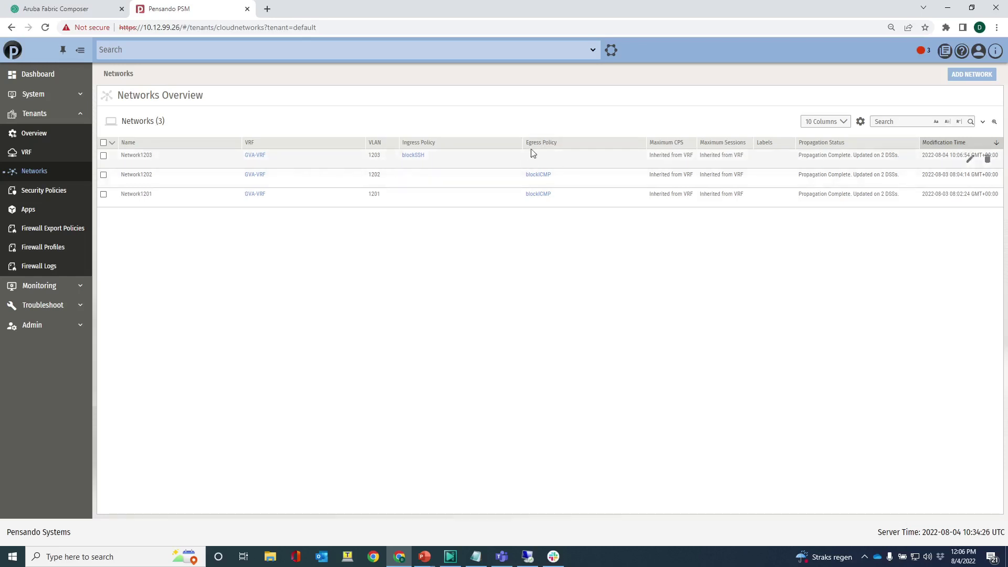
left_click(528, 557)
Run ip add on VM 10.6.203.104 to list its local network addresses
left_click(295, 9)
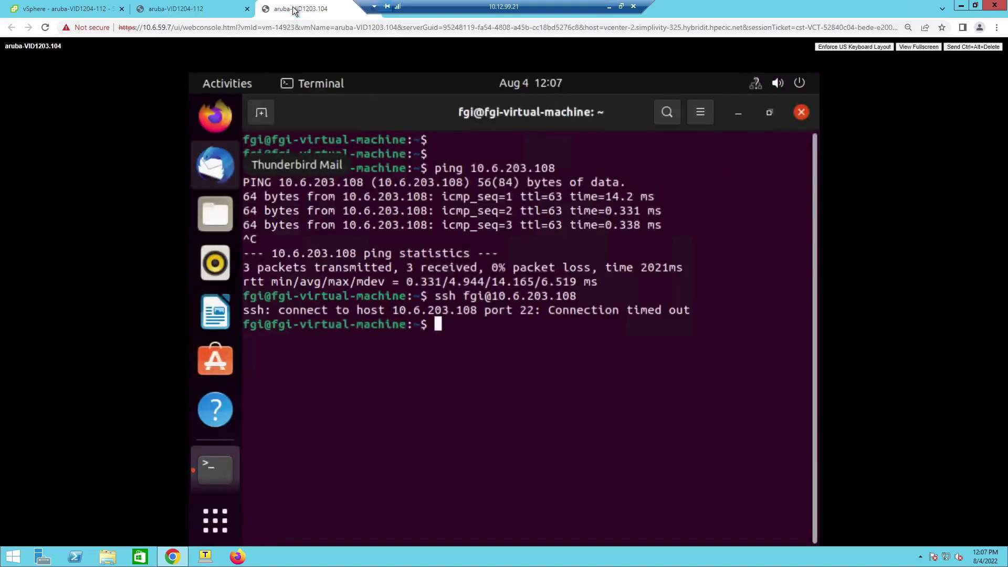
key("Return")
key("Return")
key("Return")
key("Return")
key("Return")
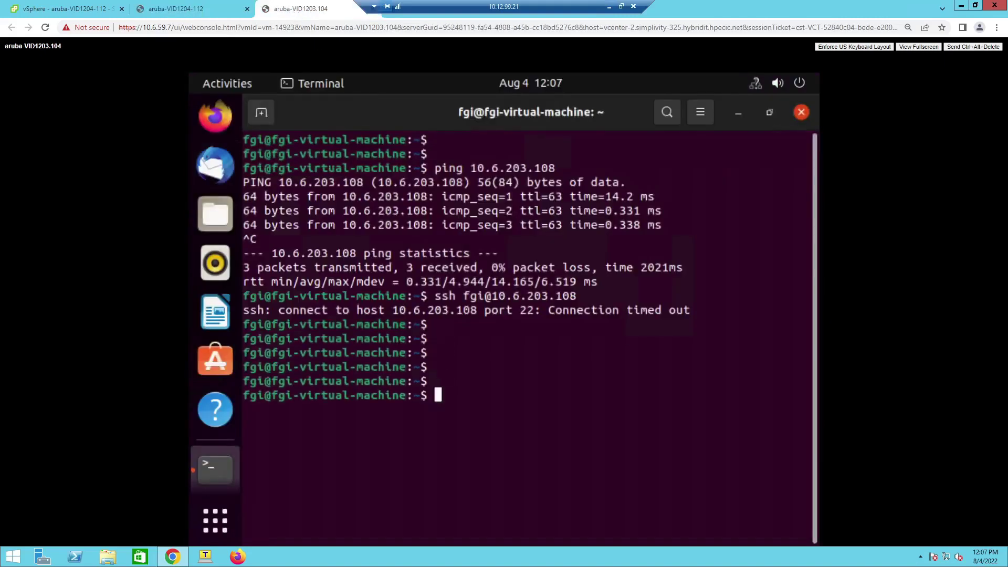
type("ip add")
key("Return")
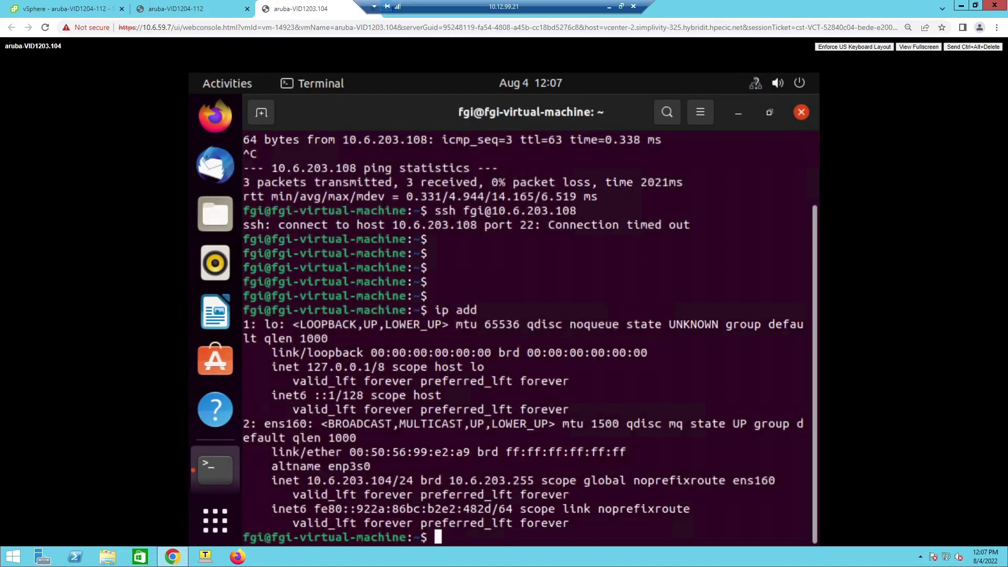
SSH into 10.6.203.108, list its addresses with ip add, then exit the session
type("ssh fgi@10.6.")
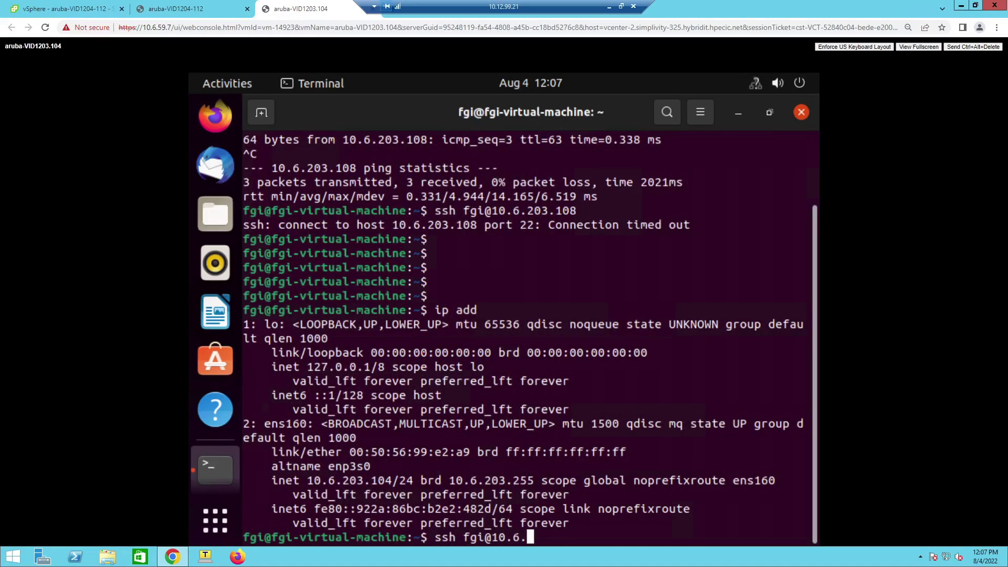
type("203.108")
key("Return")
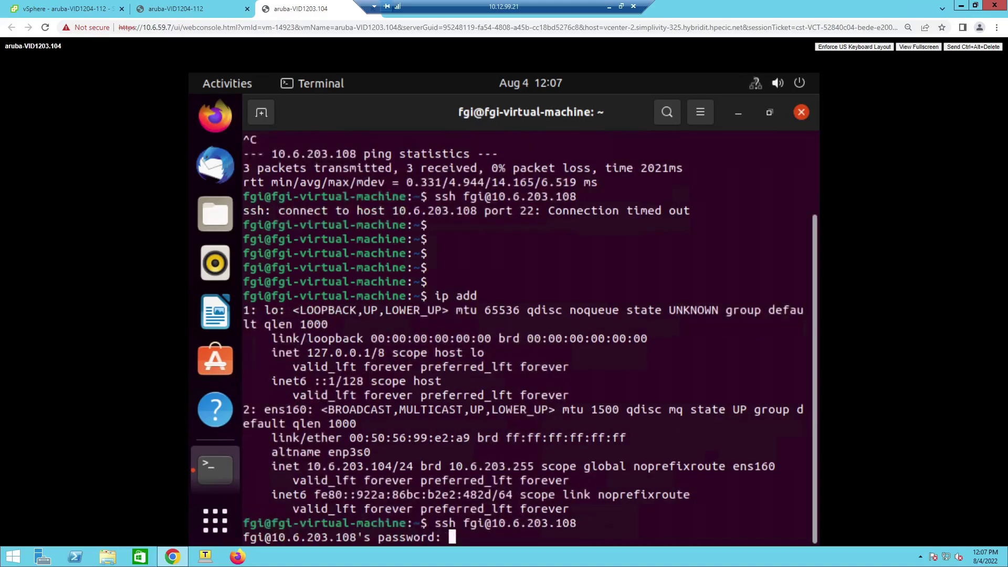
key("Return")
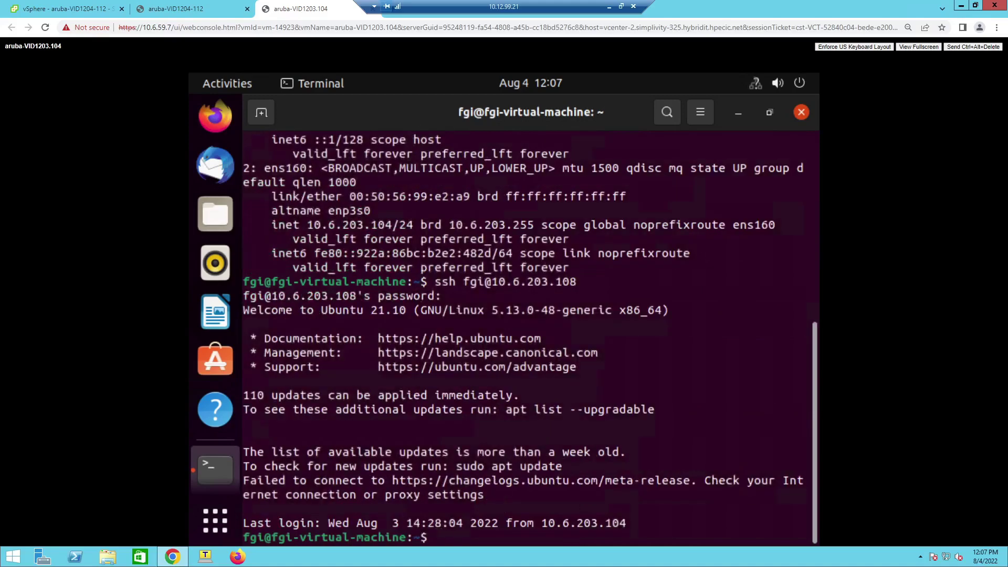
type("ip add")
key("Return")
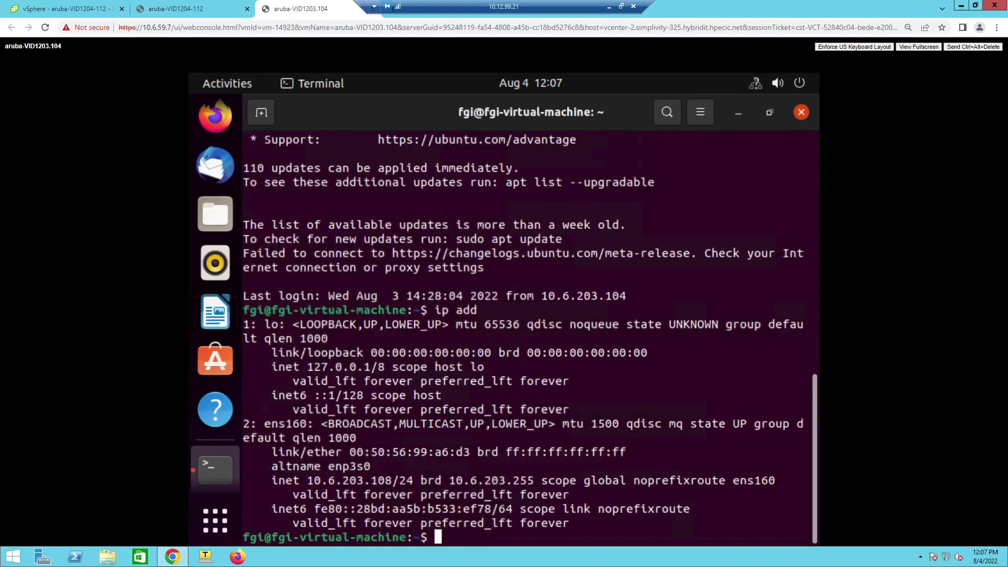
type("exit")
key("Return")
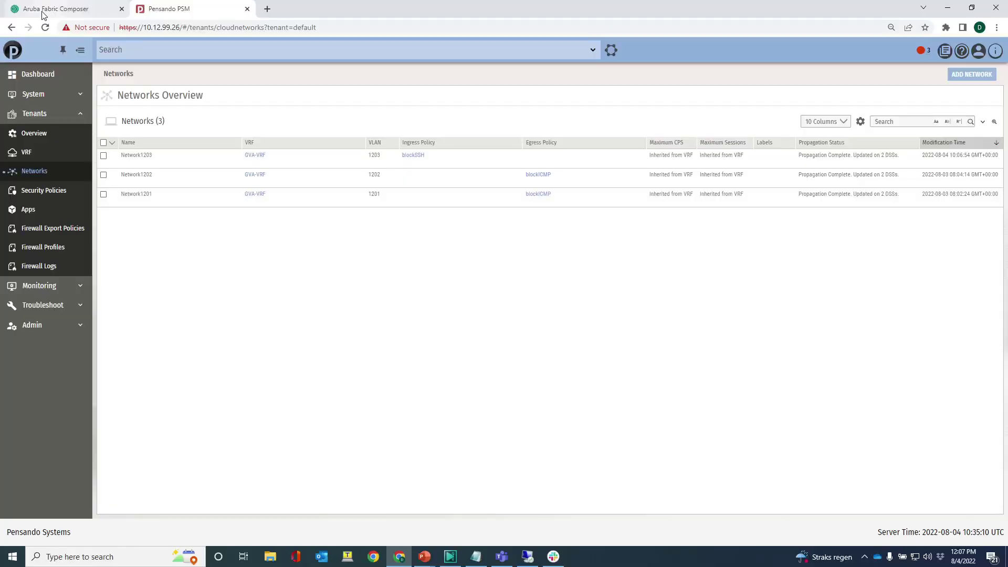
Return to the Policies page in Aruba Fabric Composer
left_click(43, 10)
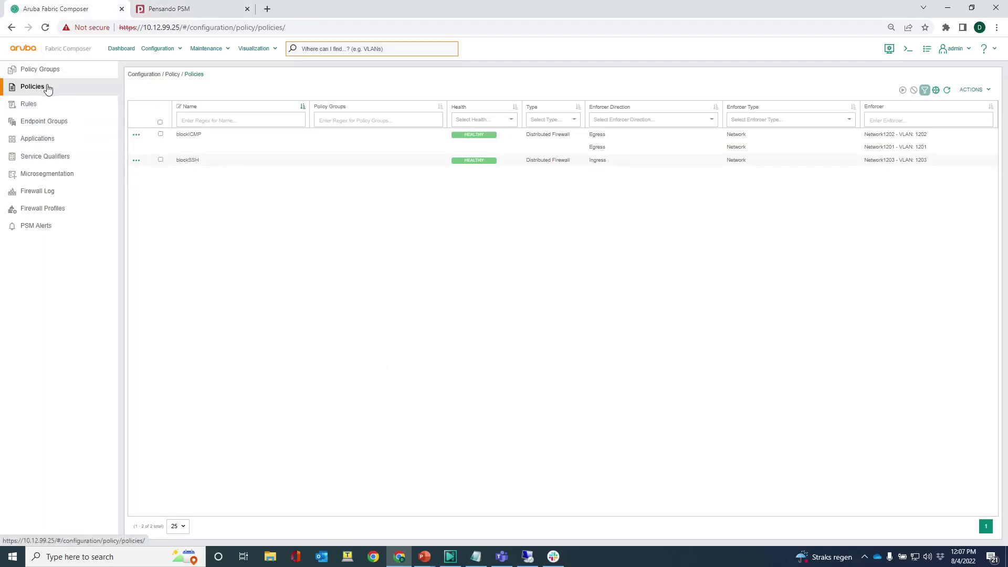
left_click(158, 48)
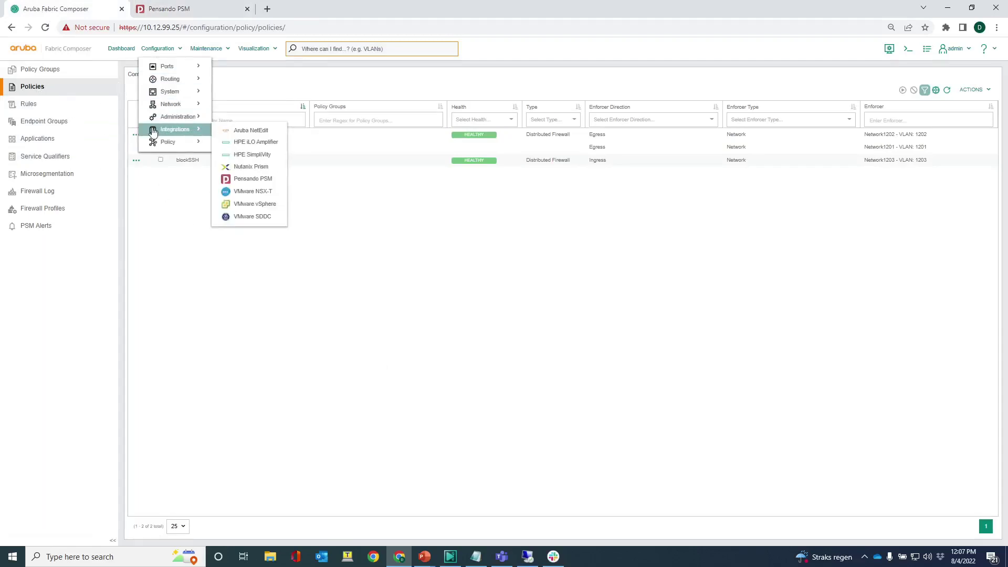
mouse_move(160, 146)
left_click(239, 156)
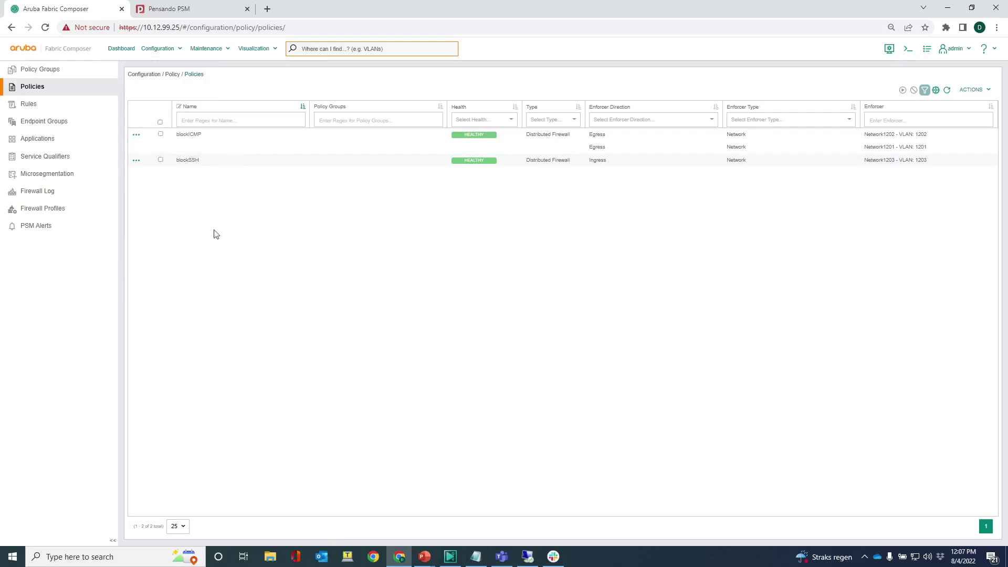
Start a new policy named statelessblockSSH with type L3 ACL
left_click(972, 90)
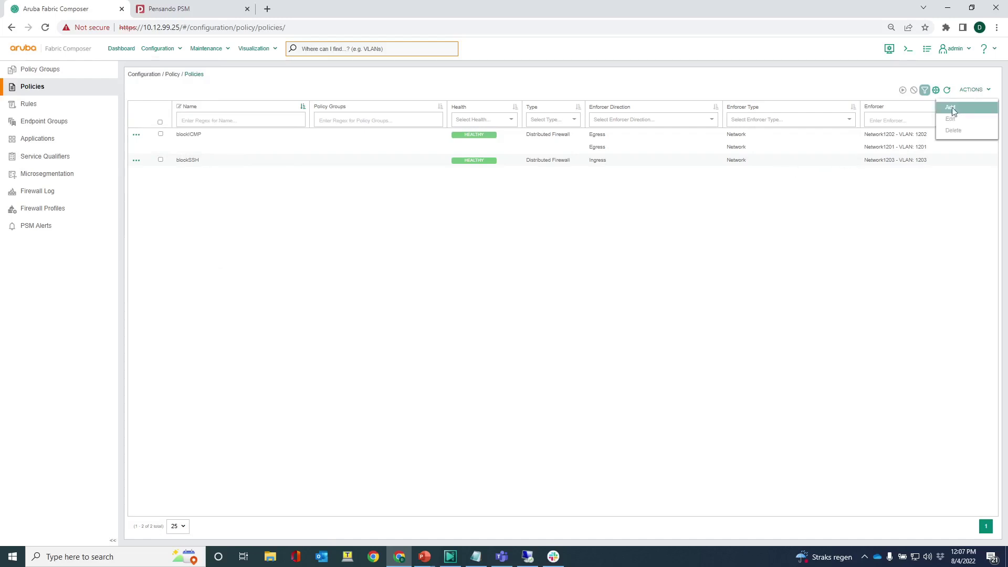
left_click(950, 107)
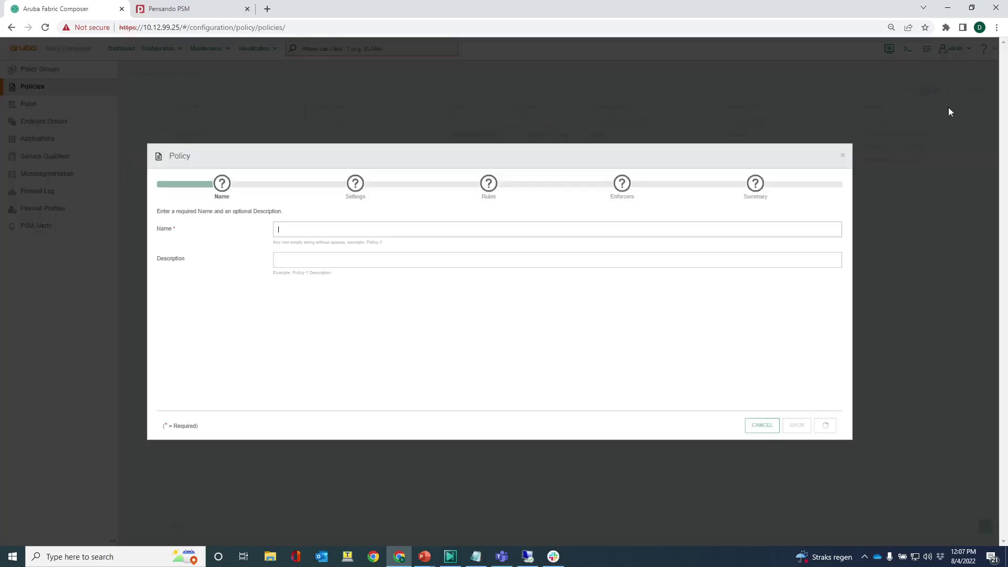
left_click(296, 230)
type("statelessblockSSH")
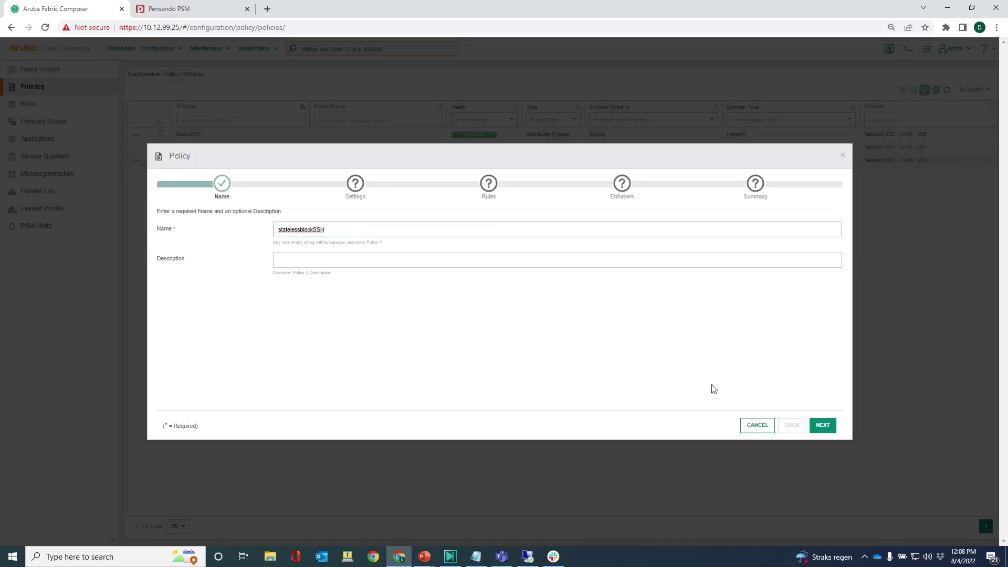
left_click(823, 426)
left_click(291, 232)
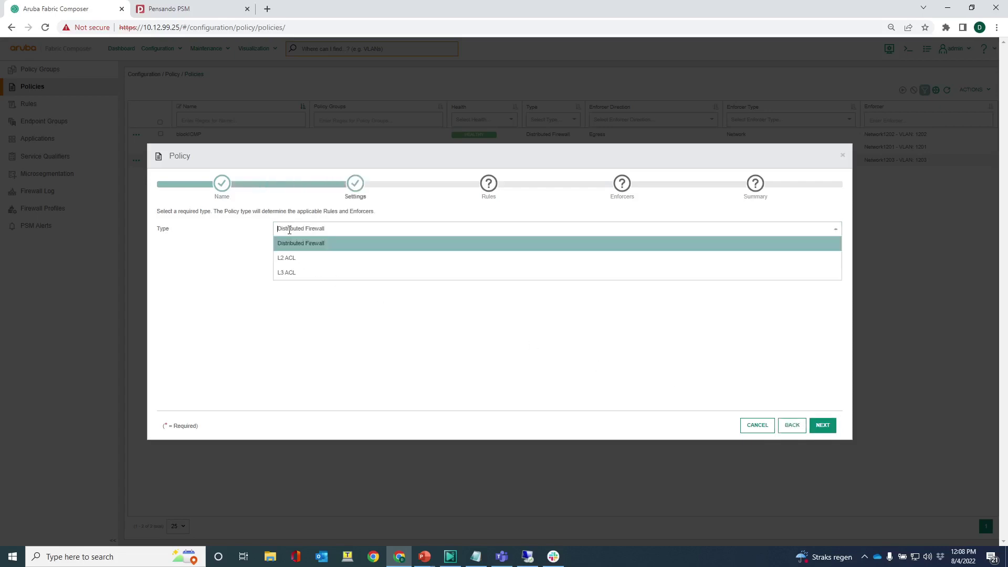
left_click(291, 273)
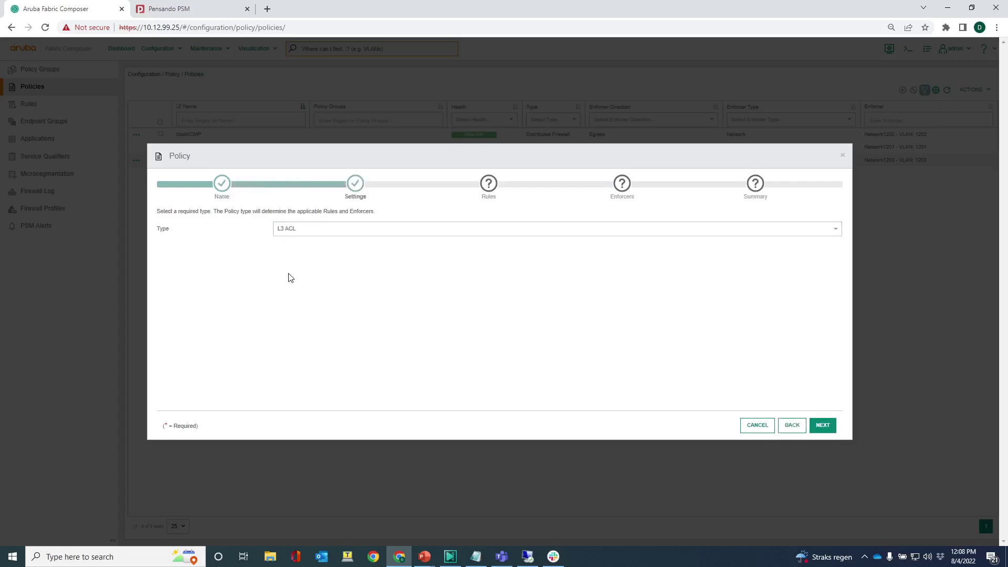
Add existing rules blockSSH (sequence 1) and anytraffic (sequence 2) to statelessblockSSH
left_click(823, 425)
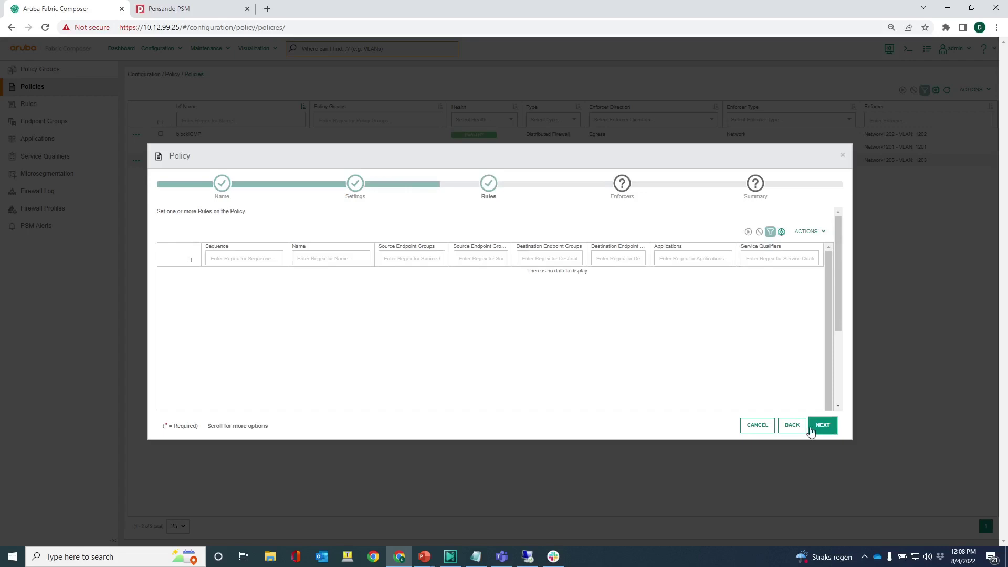
left_click(809, 234)
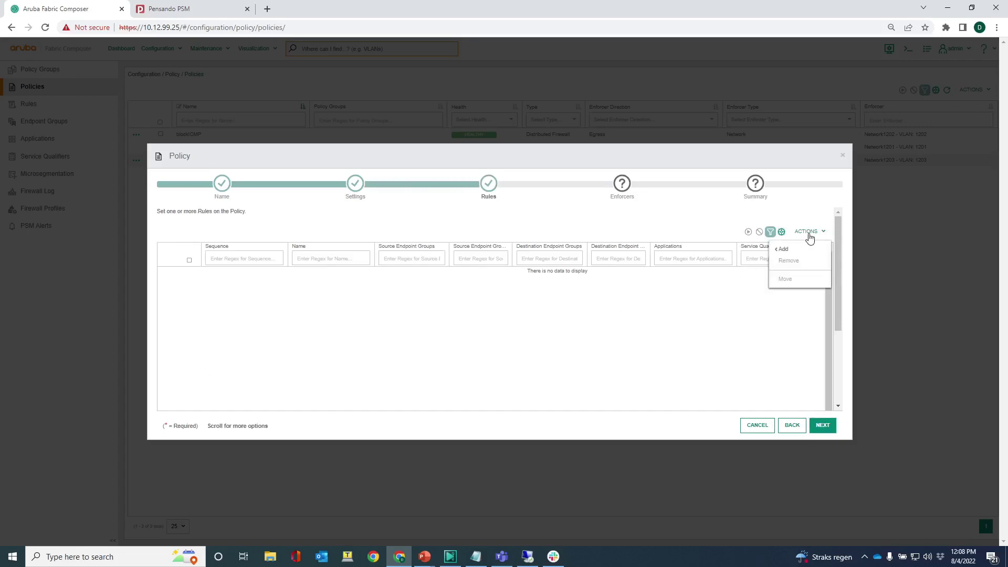
mouse_move(791, 250)
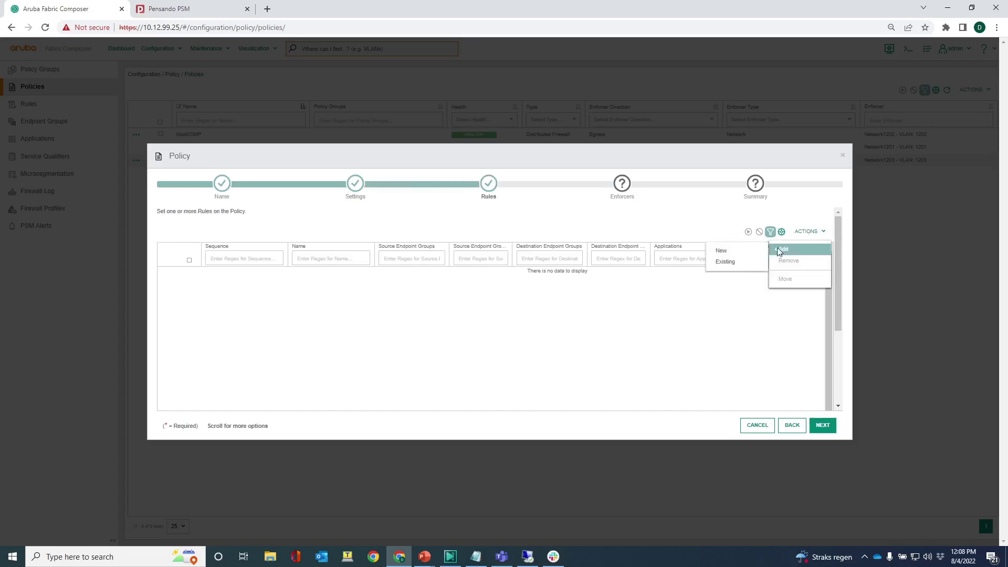
left_click(728, 264)
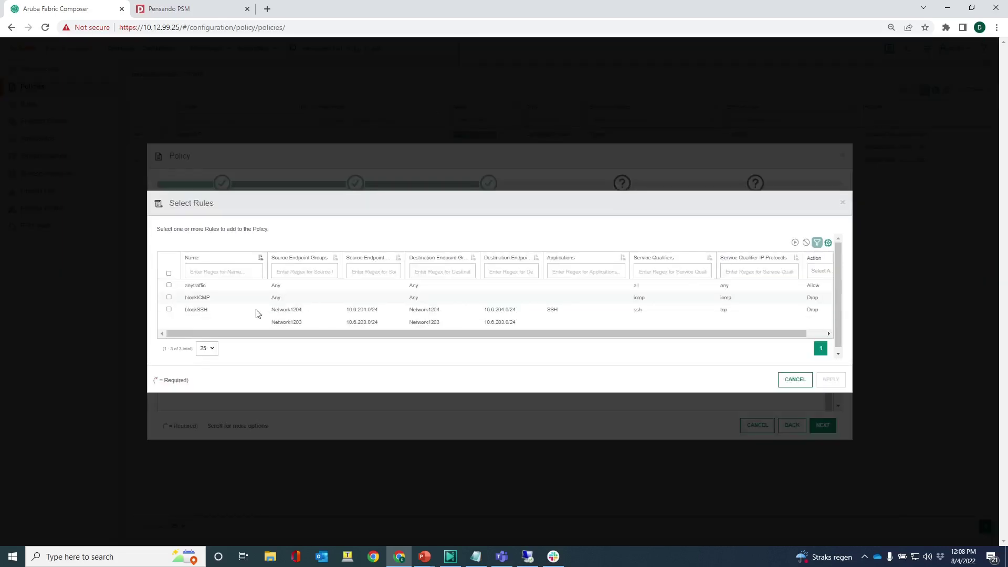
scroll(231, 315, "down", 1)
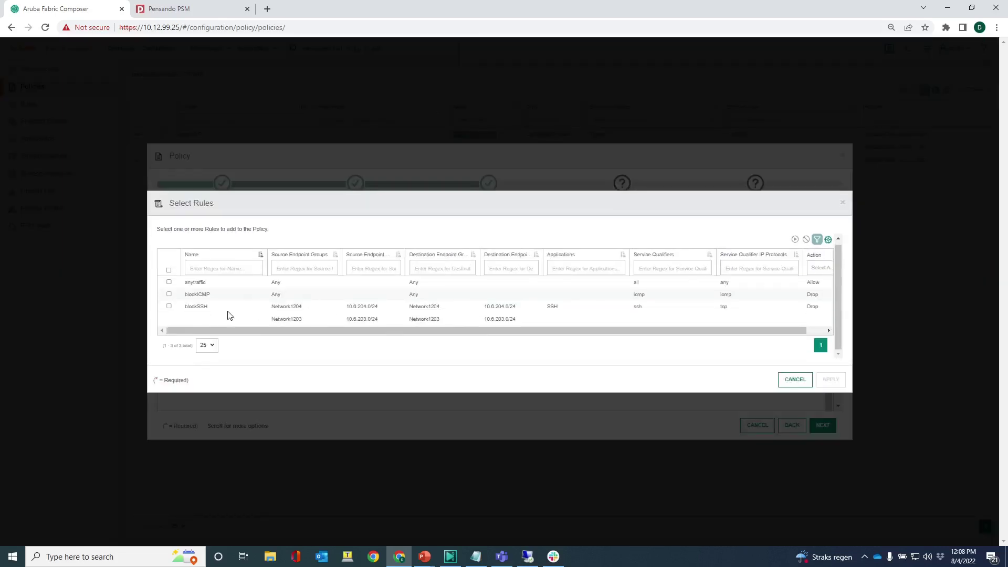
left_click(169, 307)
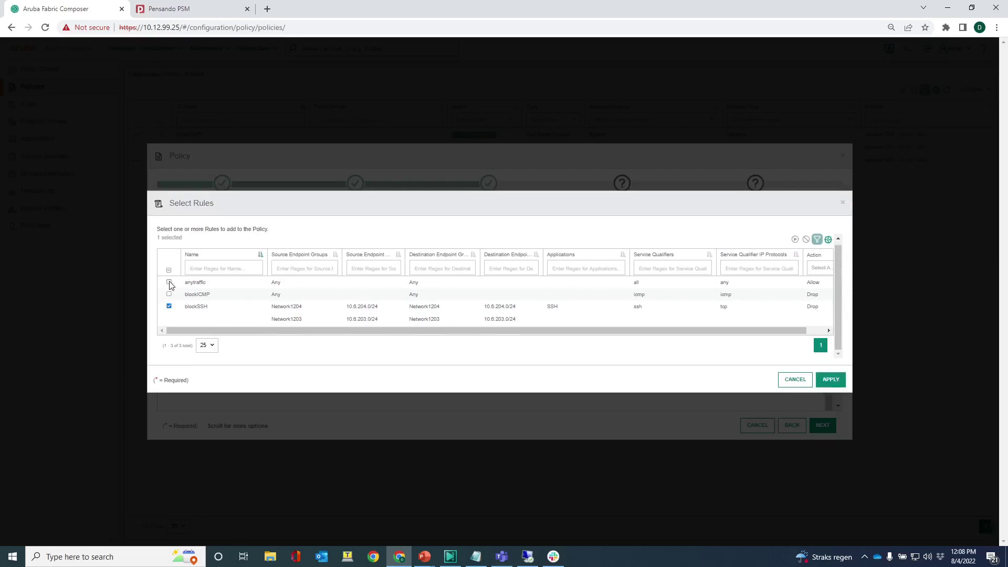
left_click(170, 283)
left_click(831, 380)
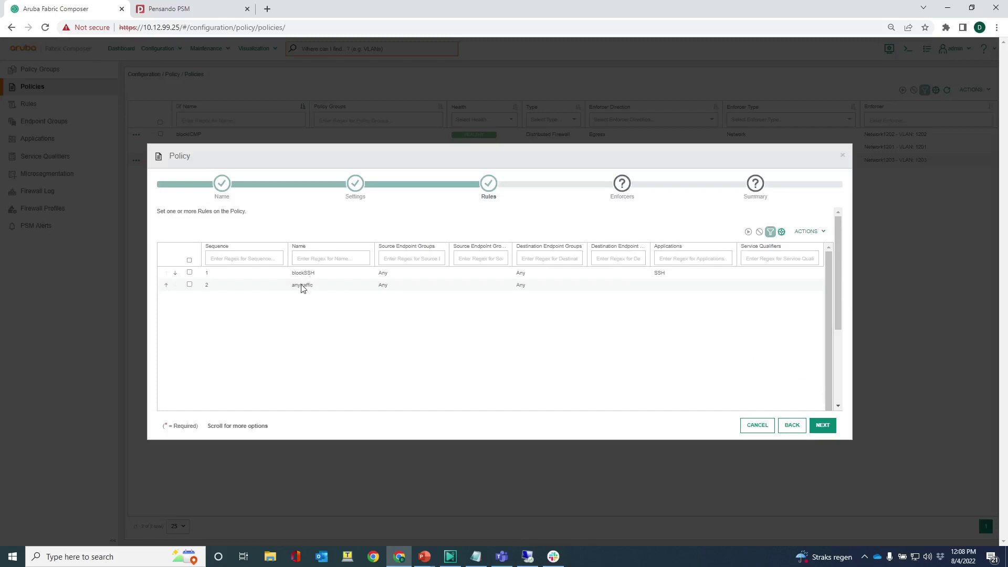
left_click(823, 424)
Set the enforcer to fabric GVA-Fabric, switch aruba-10k-1, direction Ingress
left_click(829, 428)
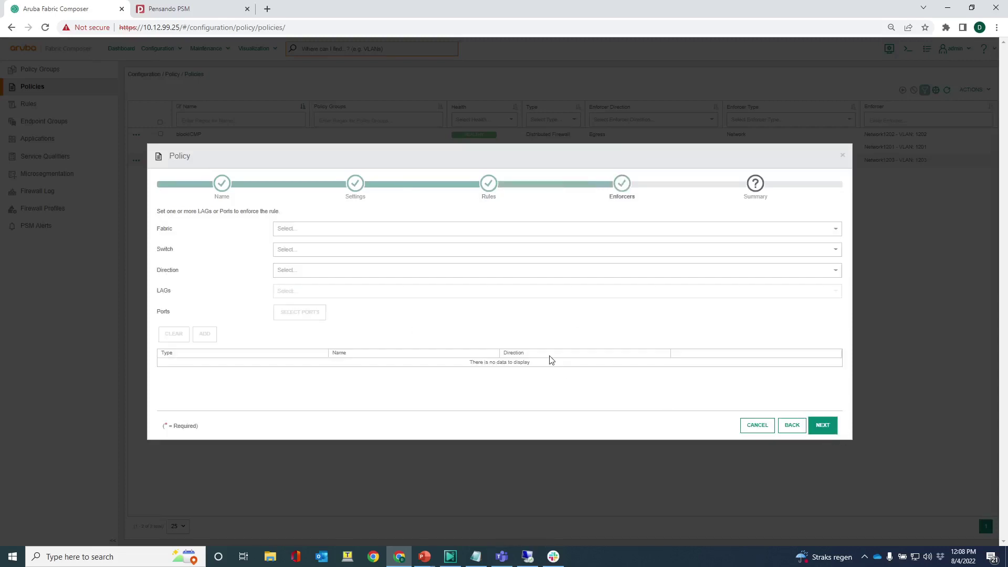
left_click(359, 228)
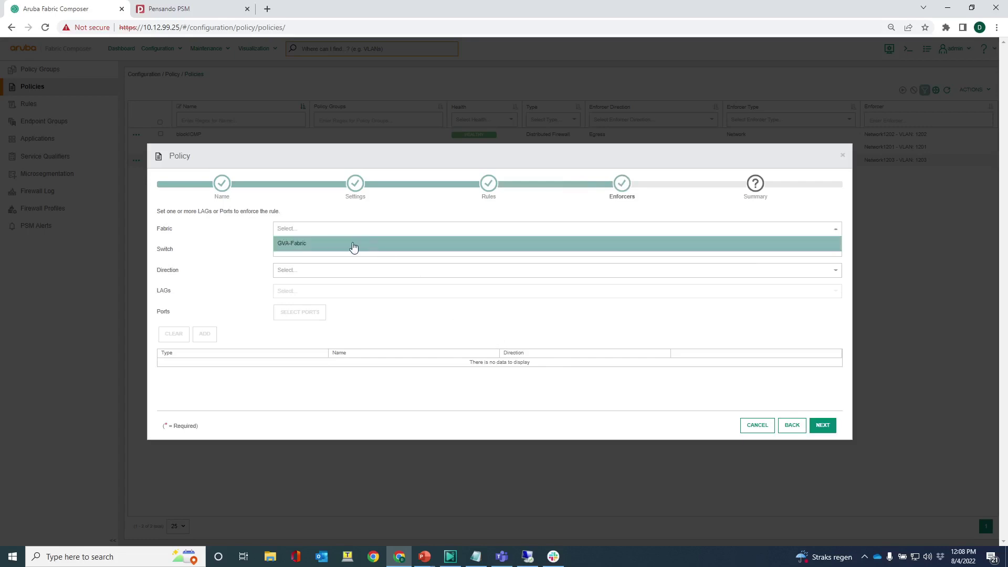
left_click(352, 244)
left_click(297, 251)
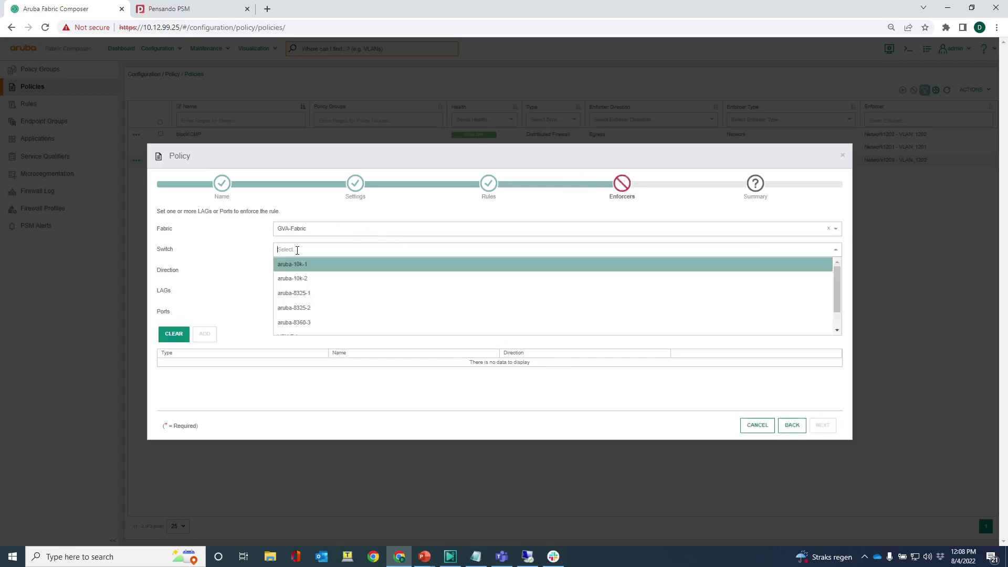
left_click(298, 266)
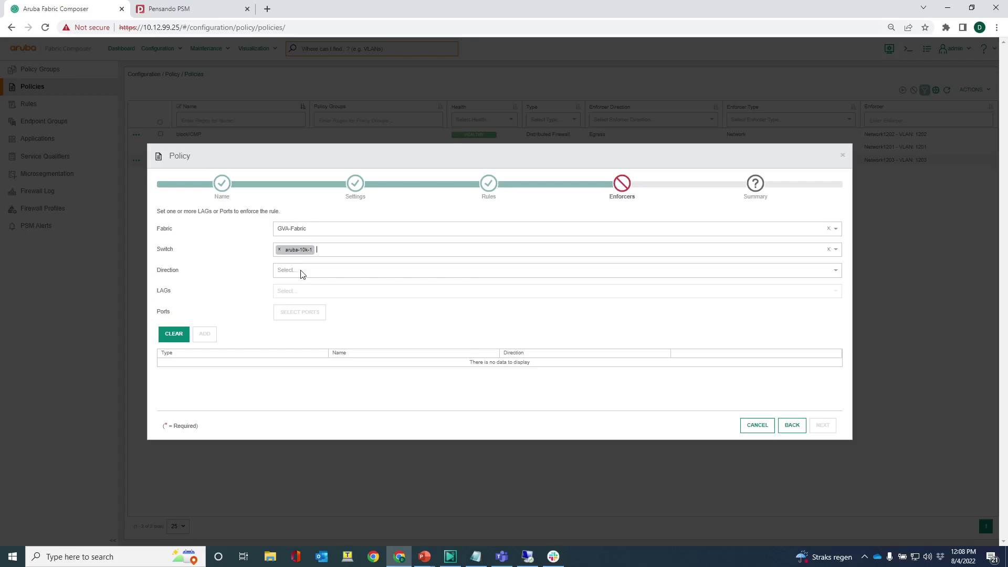
left_click(301, 270)
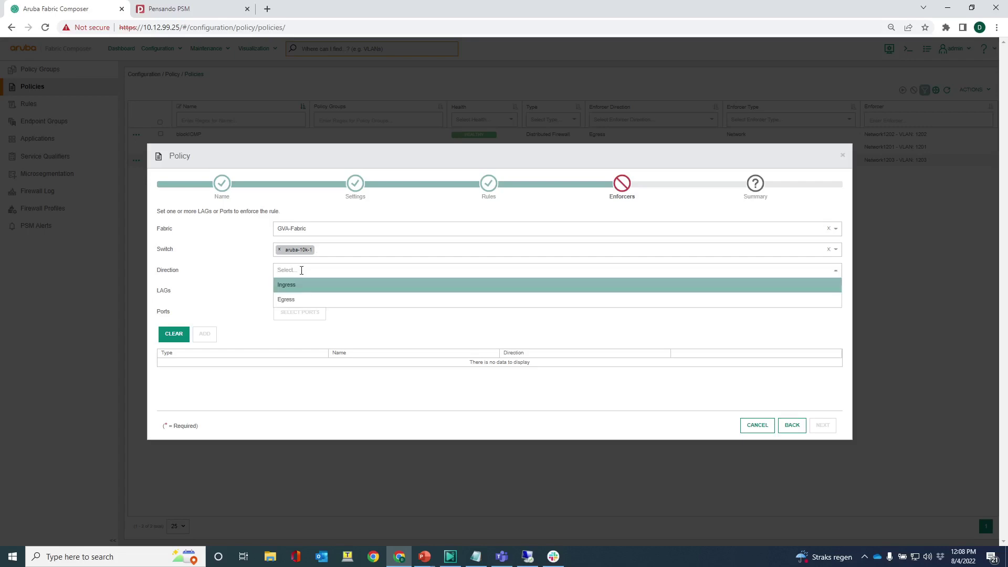
left_click(302, 288)
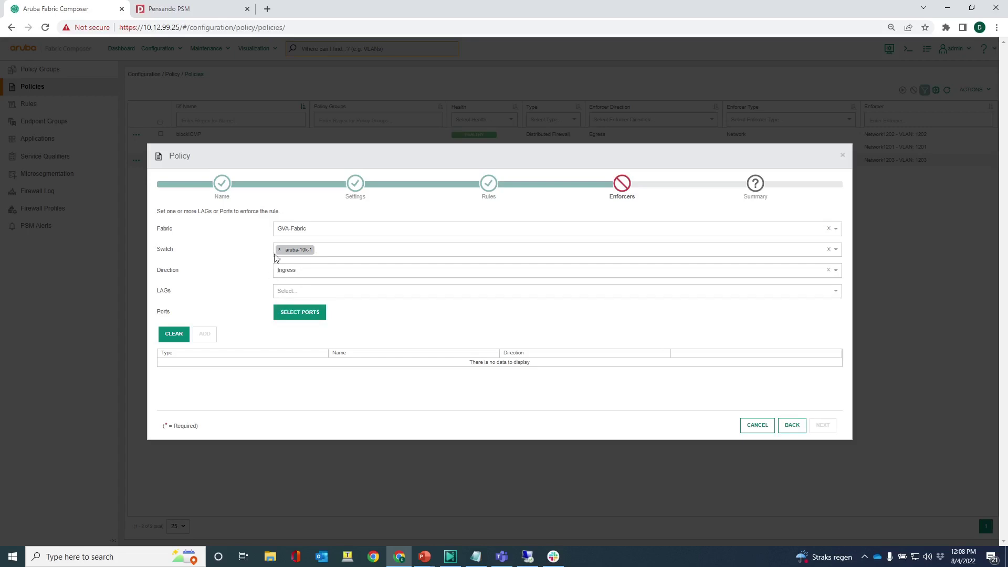
Select port 1/1/2 and add it as the ingress enforcer
left_click(305, 315)
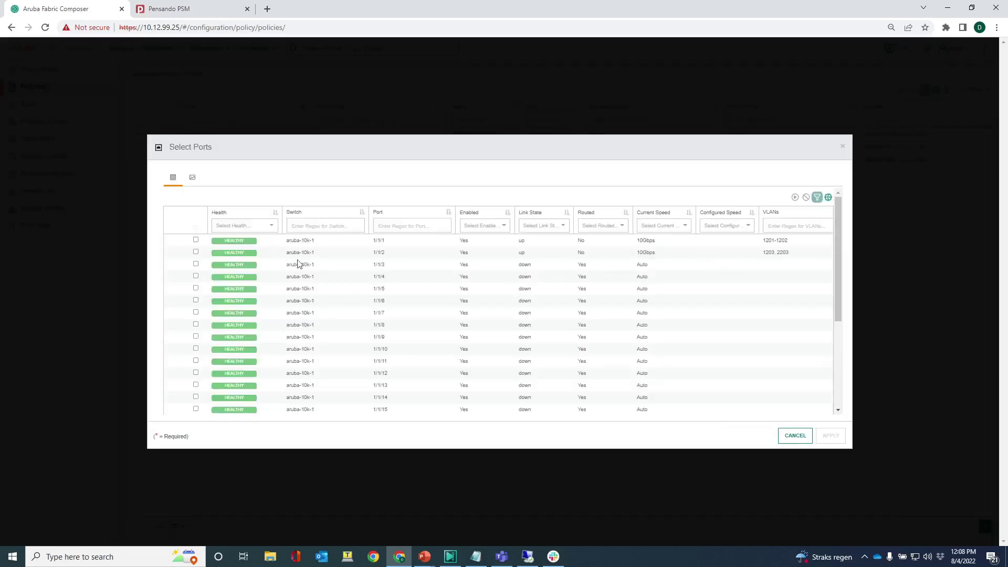
left_click(196, 252)
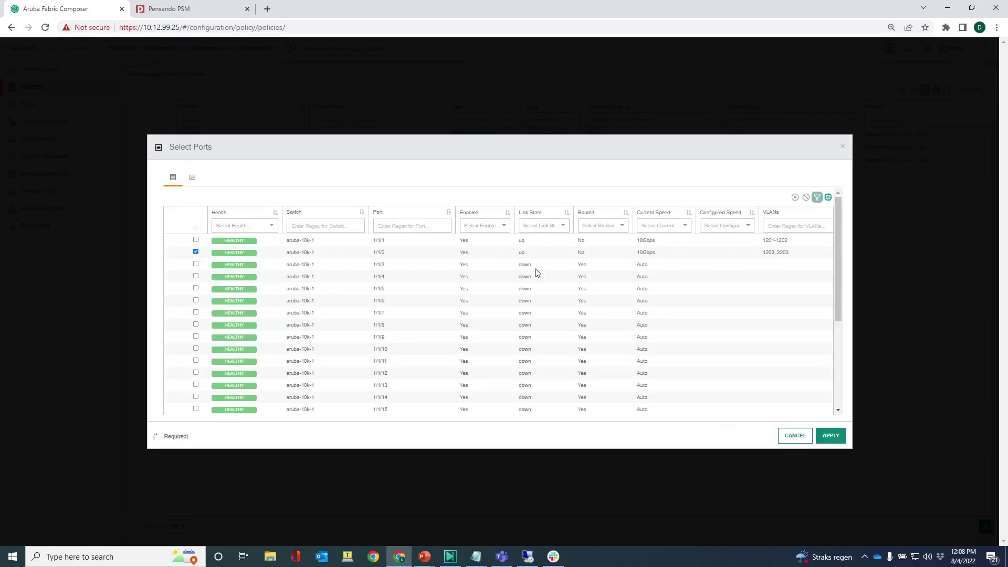
left_click(839, 438)
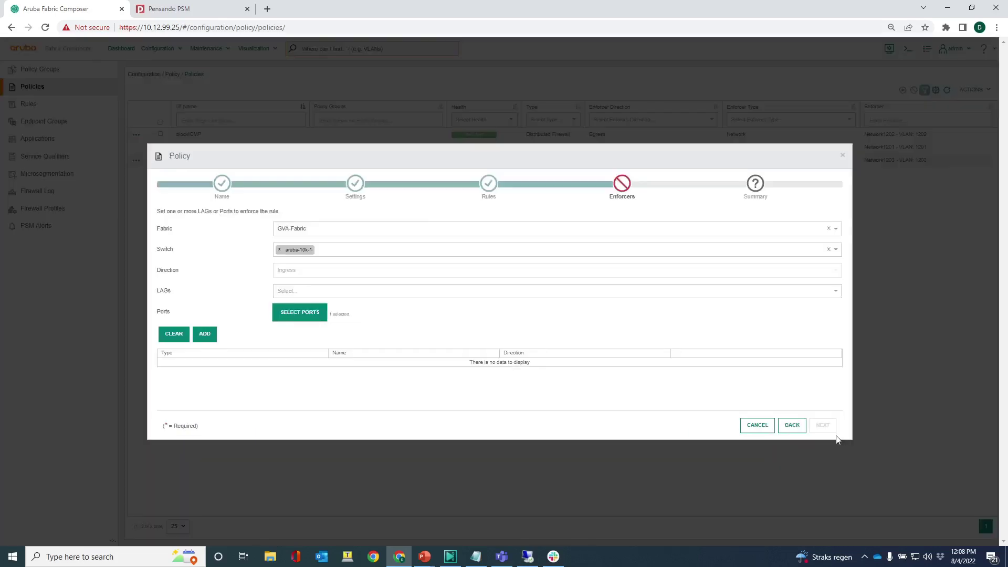
left_click(204, 334)
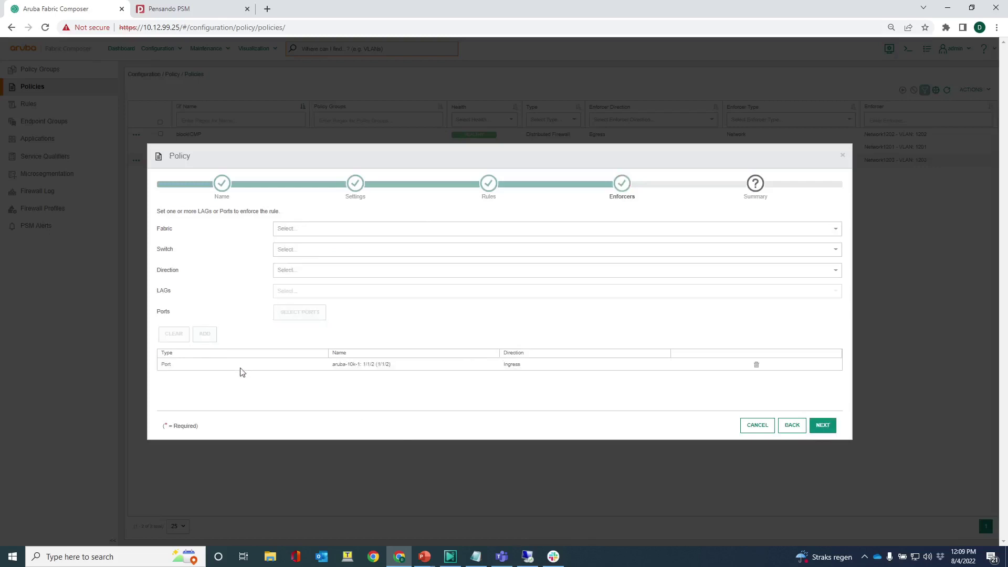
left_click(822, 426)
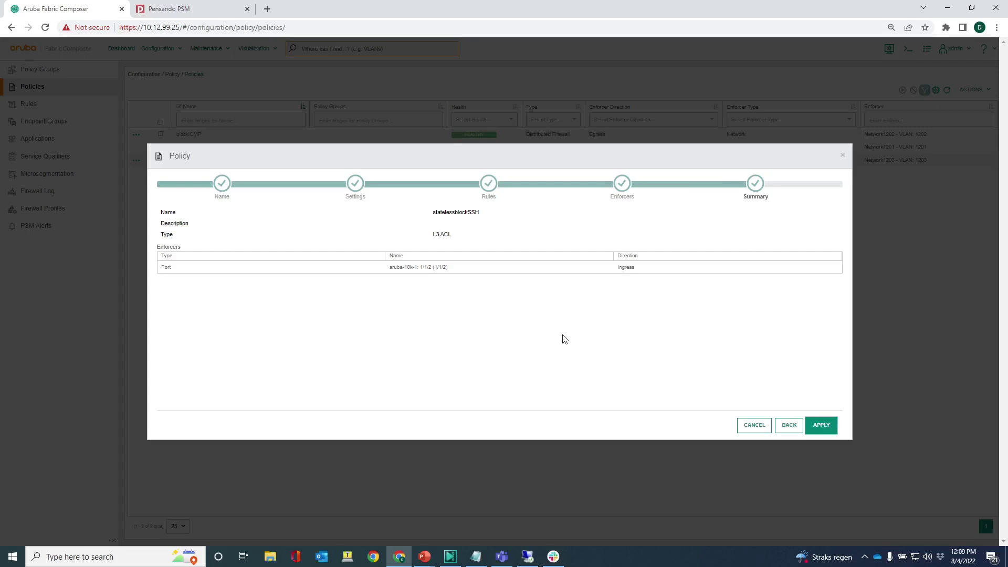
Run show run on the switch and review the interface 1/1/2 configuration
key("alt+Tab")
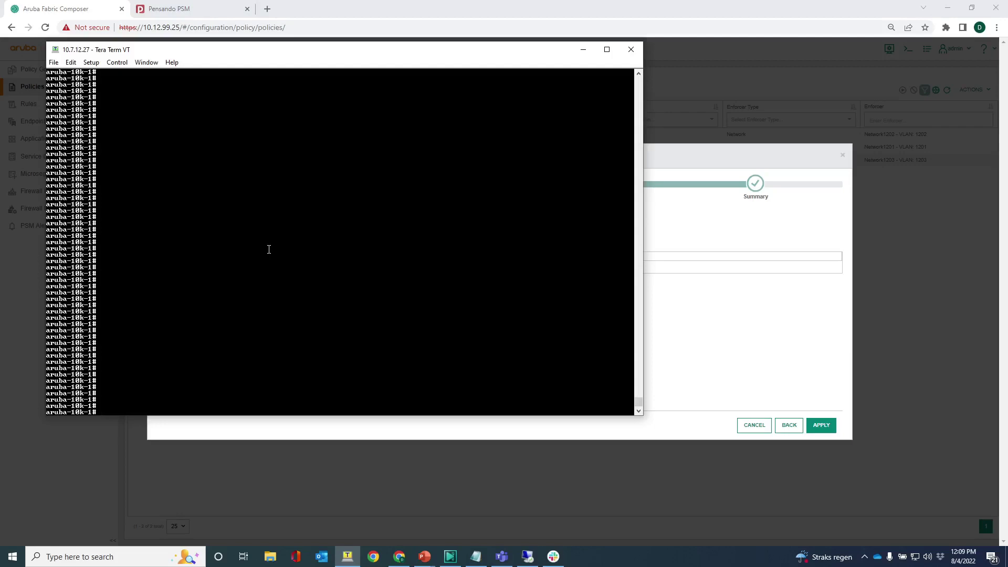
type("show run")
key("Return")
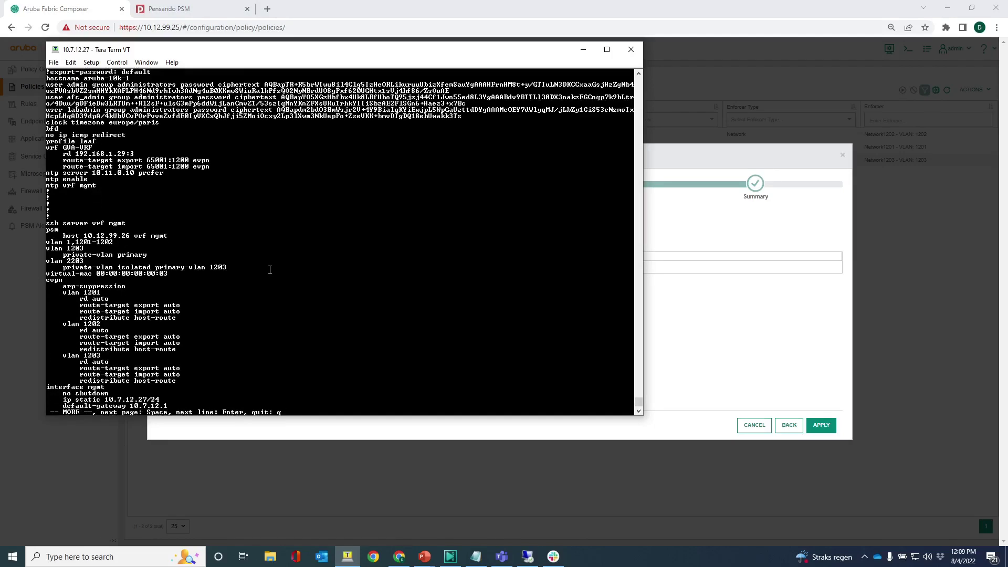
key("Return")
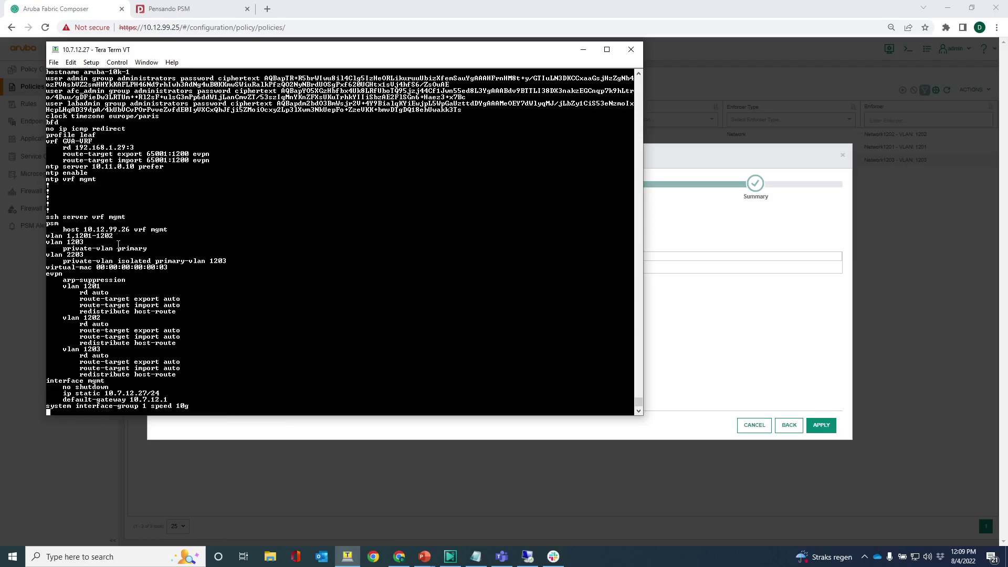
key("space")
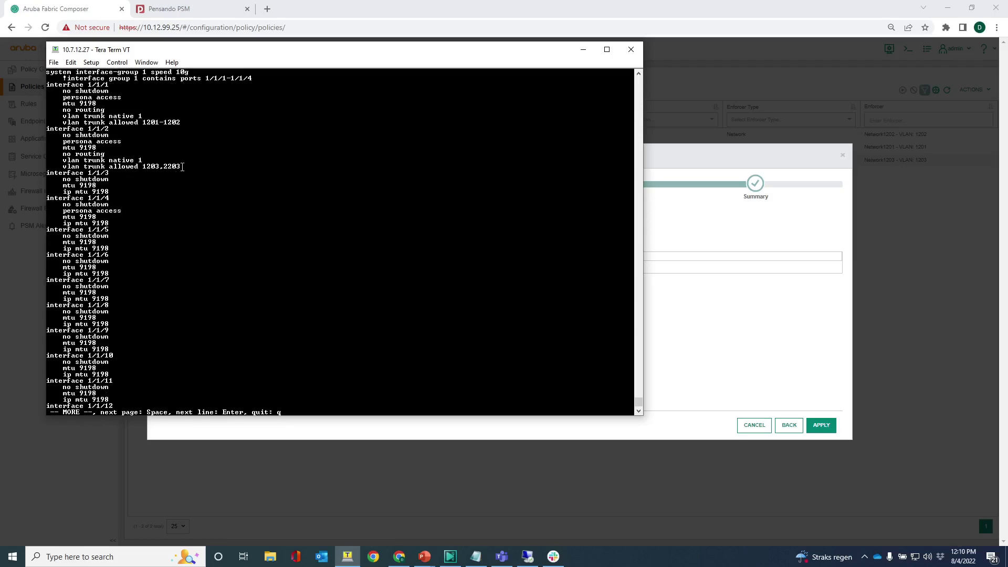
left_click_drag(182, 167, 47, 129)
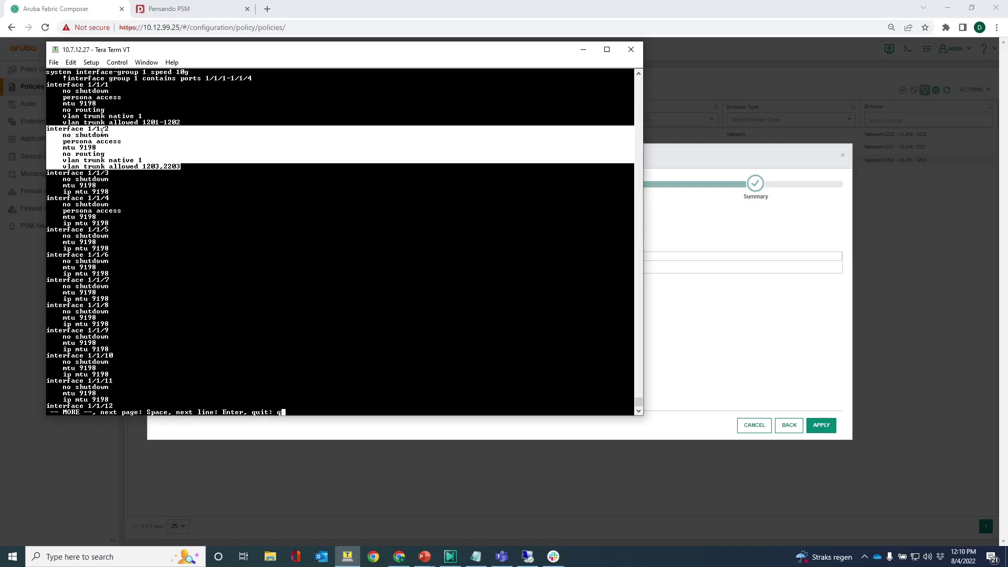
left_click(166, 205)
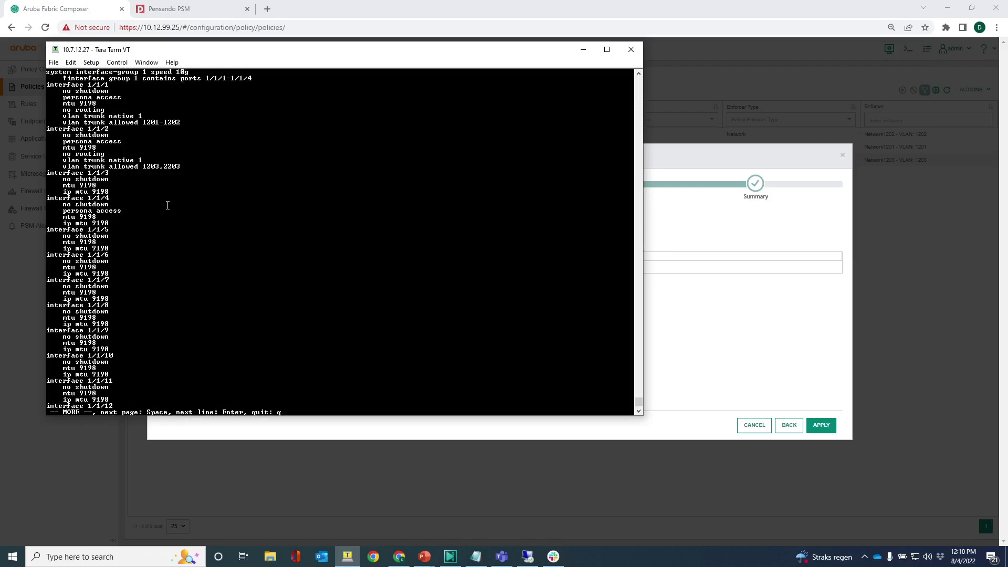
key("q")
Apply the statelessblockSSH policy from the Policy summary dialog
scroll(216, 251, "up", 9)
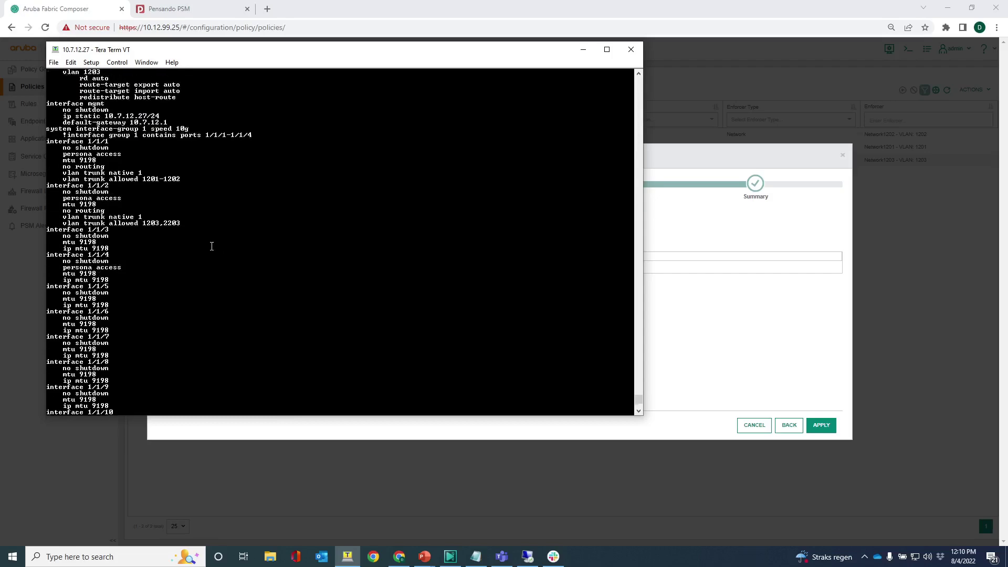
scroll(212, 253, "up", 8)
scroll(212, 254, "down", 12)
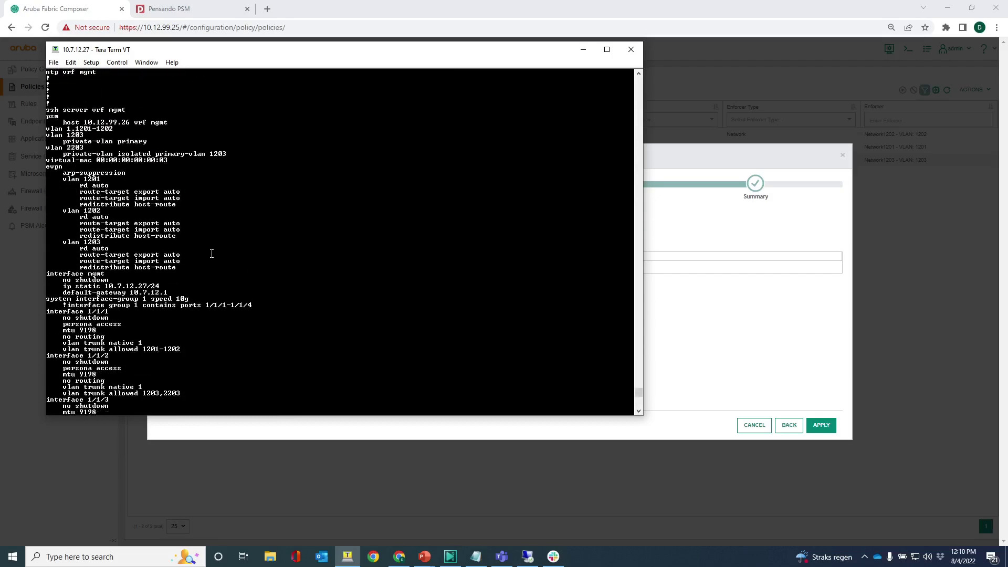
scroll(212, 254, "down", 2)
left_click(701, 322)
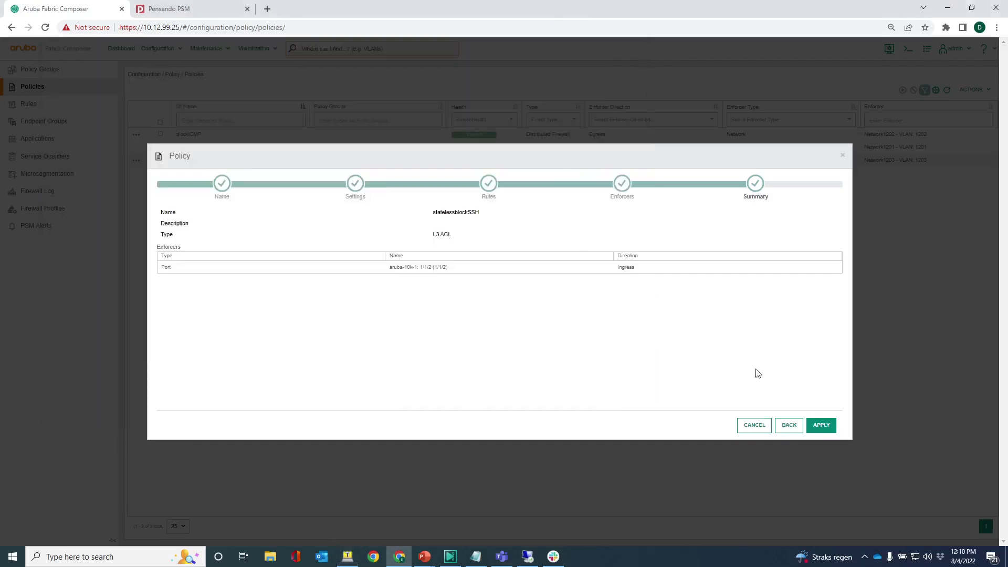
left_click(834, 428)
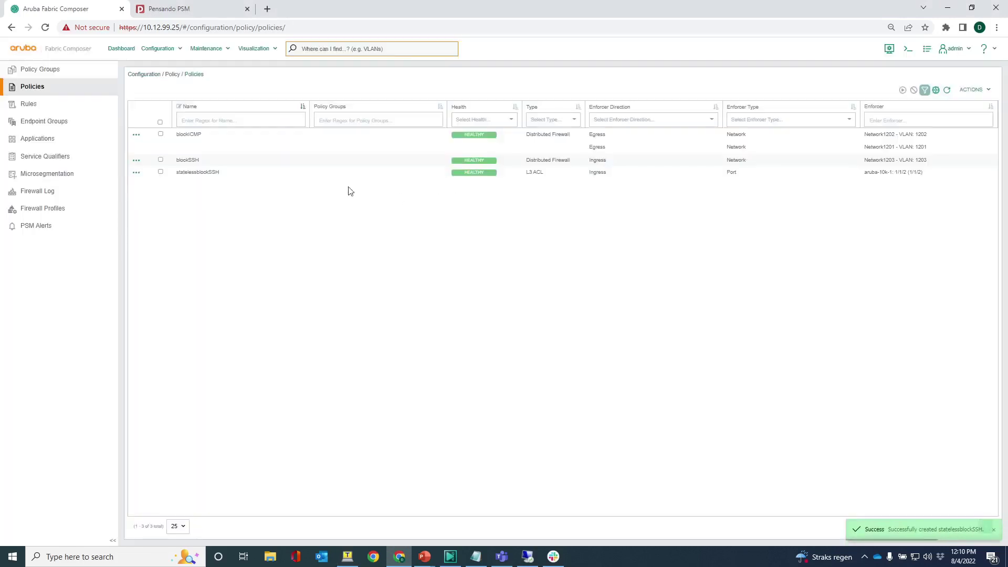
Run show run and highlight the statelessblockSSH access list and its inbound apply on 1/1/2
left_click(347, 557)
key("Return")
key("Return")
key("Return")
key("Return")
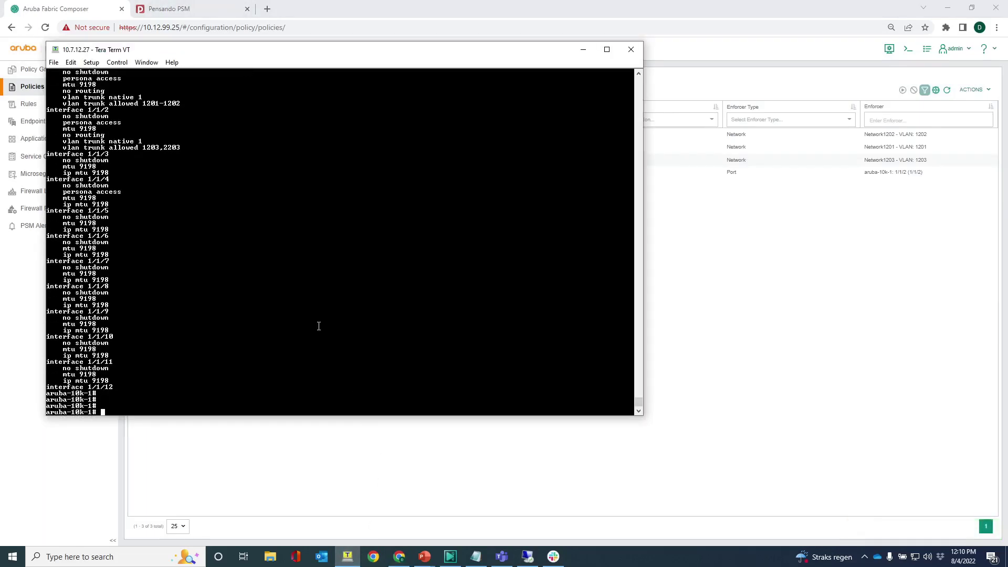
type("show run")
key("Return")
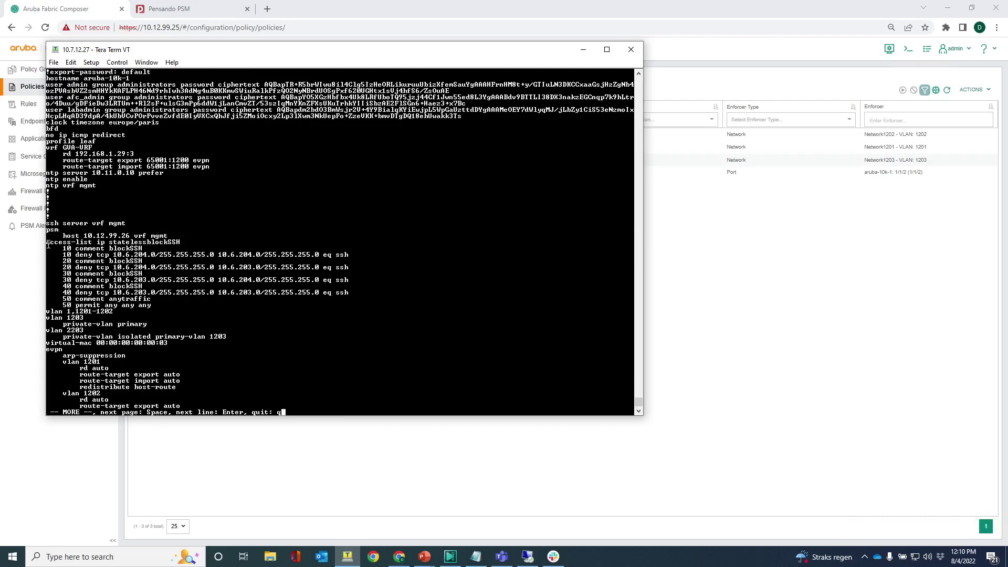
left_click_drag(48, 242, 180, 308)
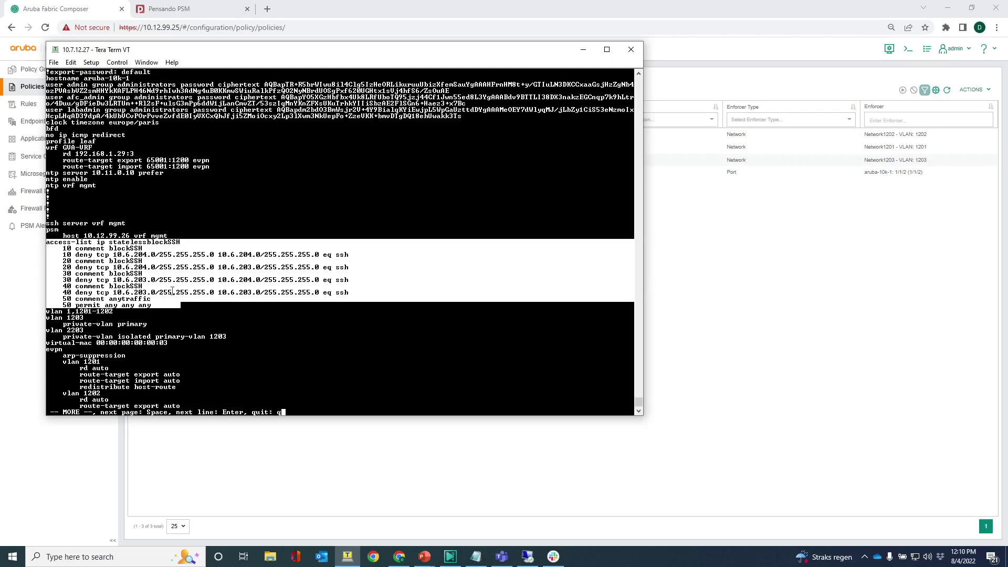
left_click(188, 286)
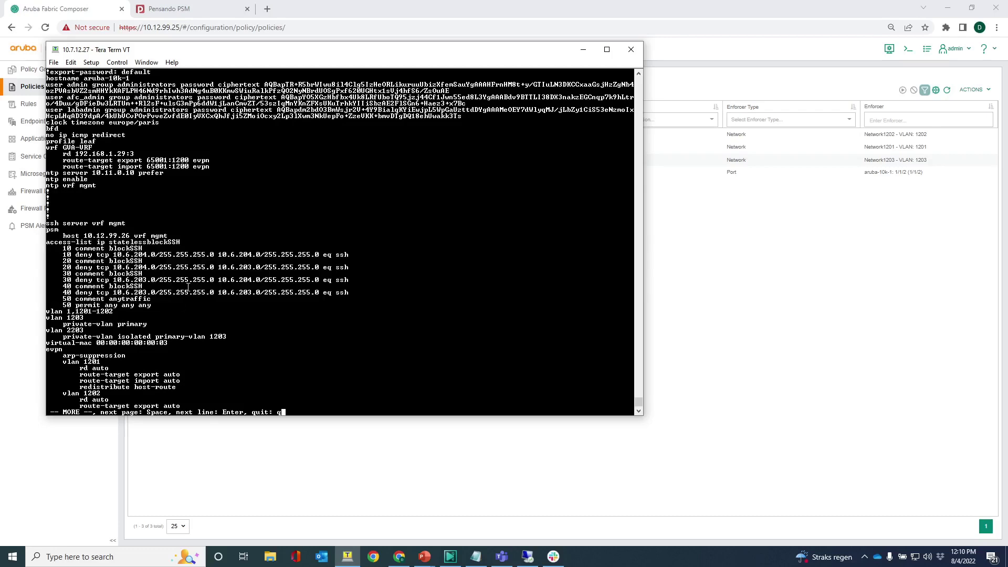
key("space")
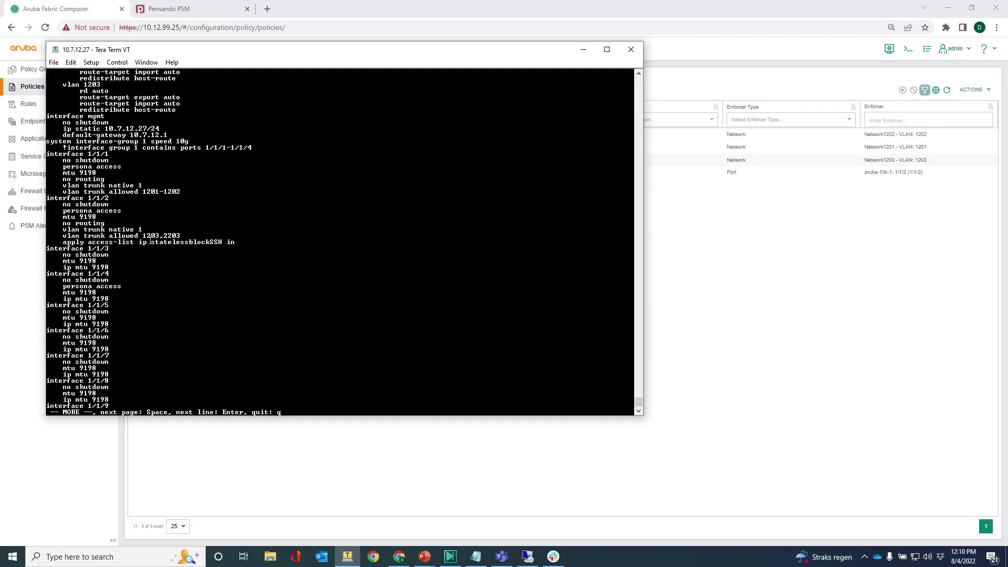
left_click_drag(235, 242, 63, 242)
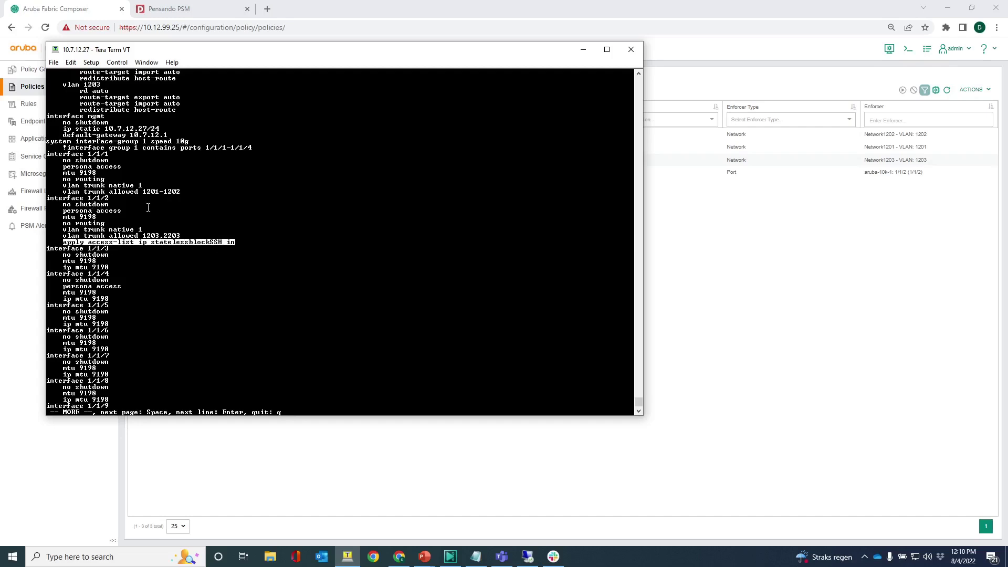
key("q")
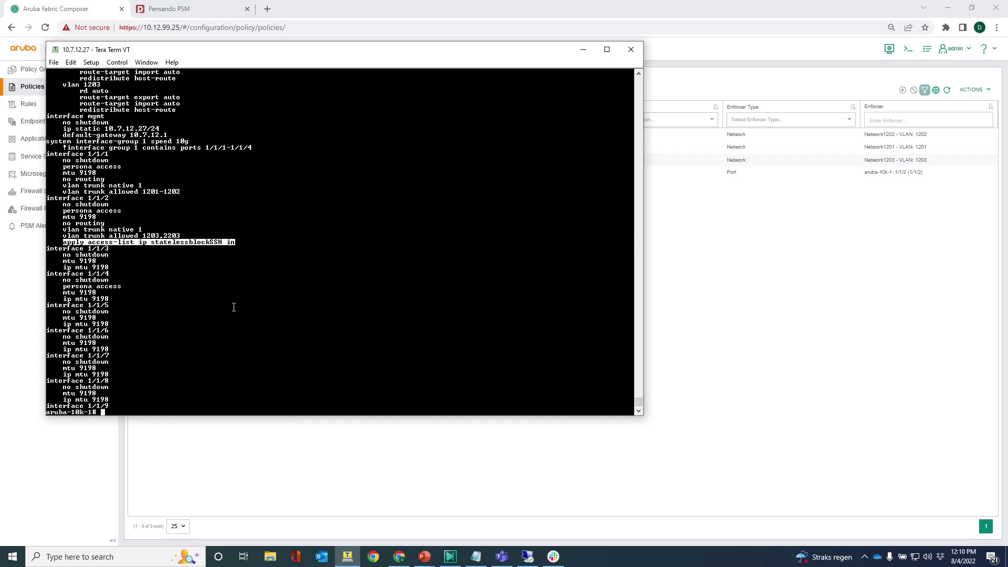
key("Return")
key("Return")
key("Return")
key("Return")
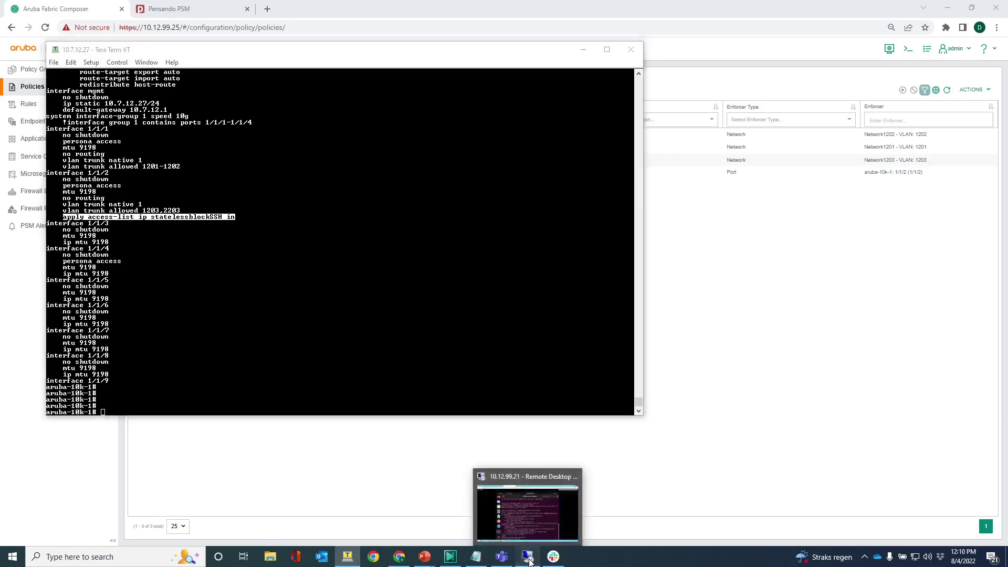
Re-run the recalled ssh command to 10.6.203.108 from the Ubuntu VM and watch it hang
left_click(520, 504)
key("Return")
key("Return")
key("Return")
key("Return")
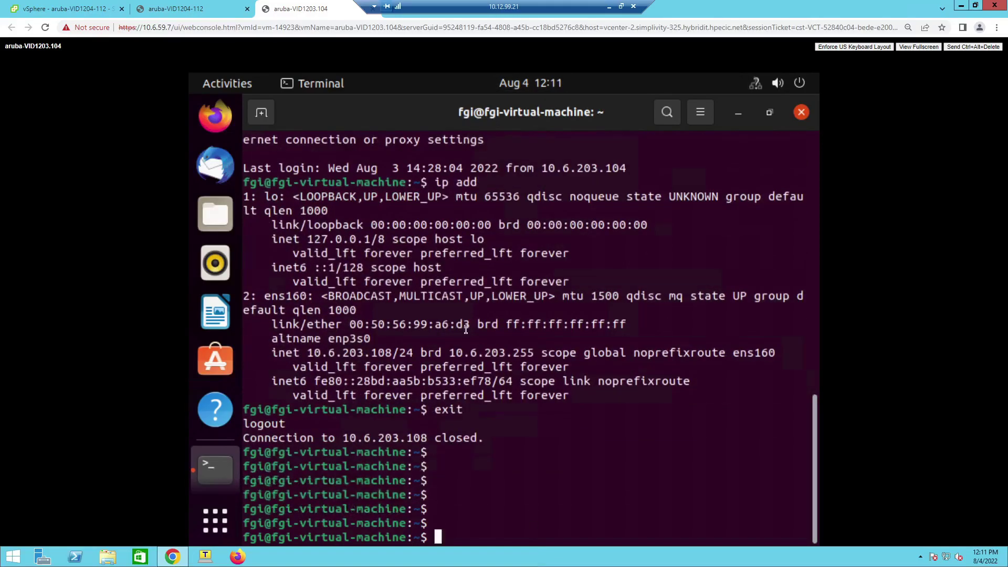
key("Up")
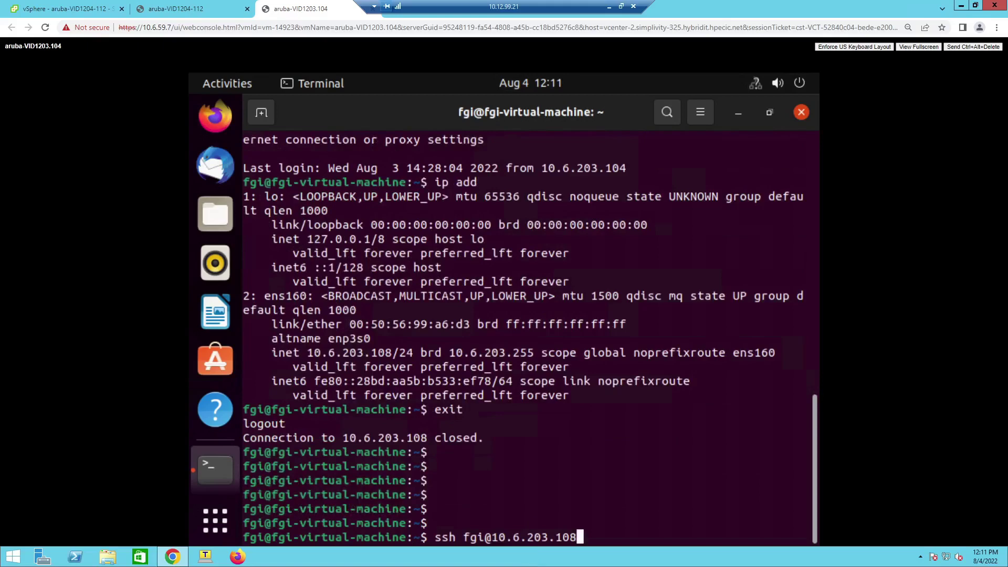
key("Return")
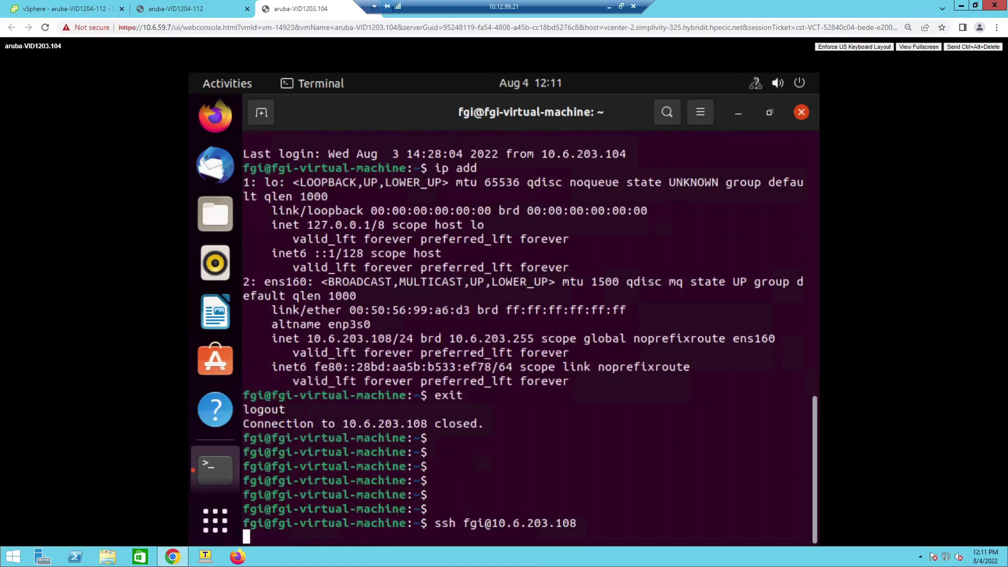
key("Return")
key("Return")
key("Return")
key("Return")
key("Return")
key("Return")
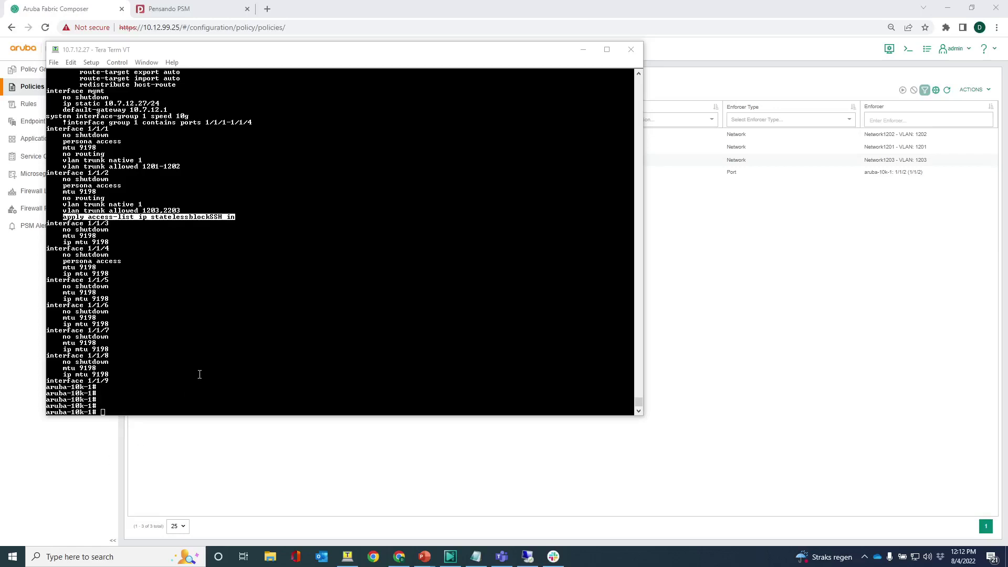
Run show access-list on aruba-10k-1 and review statelessblockSSH's deny-ssh and permit-any entries
left_click(798, 274)
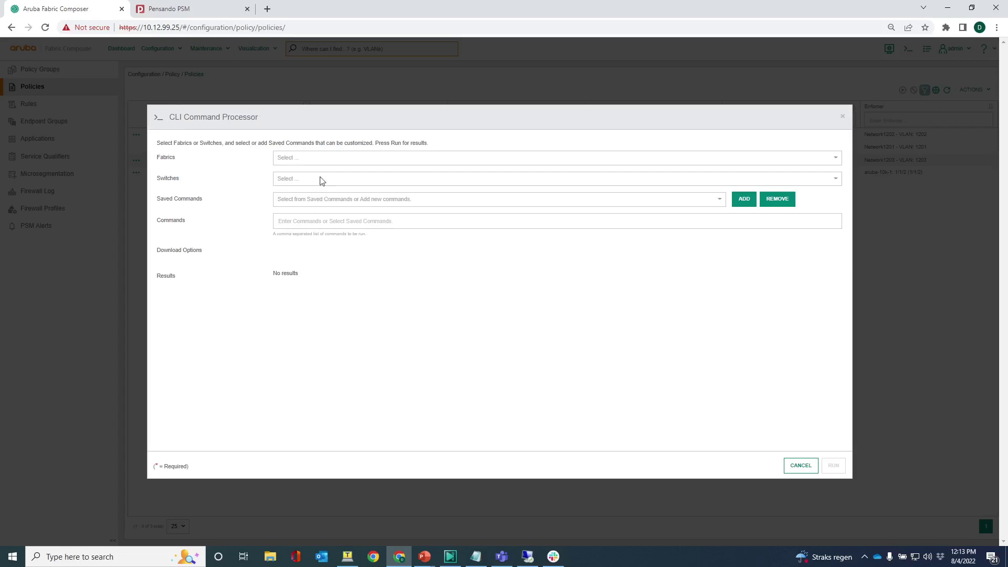
left_click(837, 179)
left_click(396, 208)
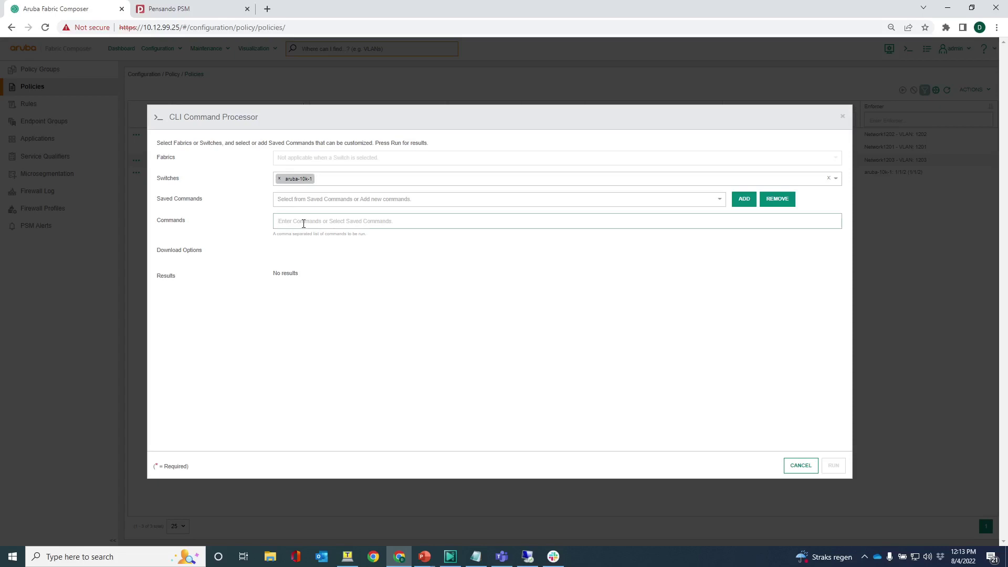
type("show ad")
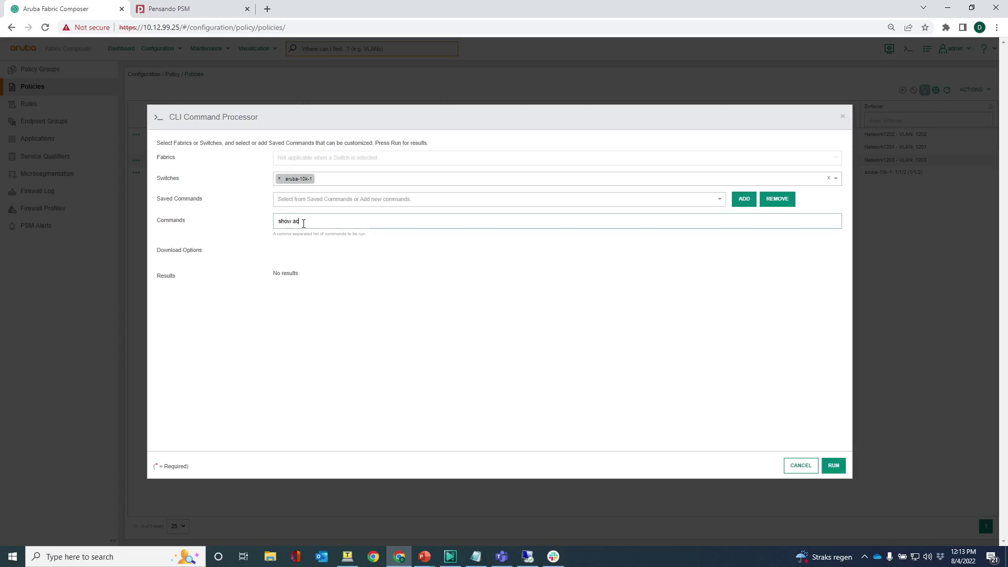
type("cess-list")
left_click(825, 468)
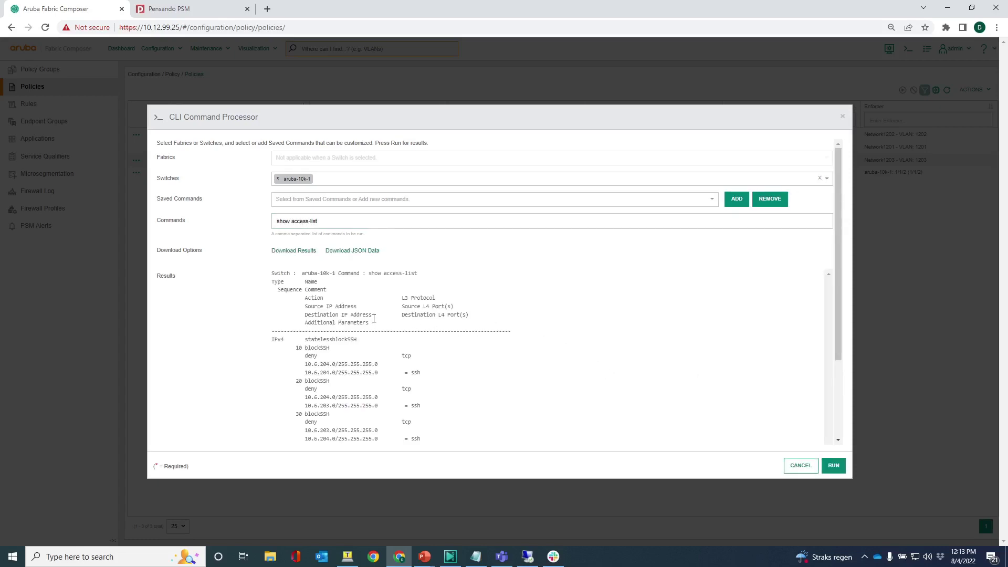
scroll(374, 319, "down", 2)
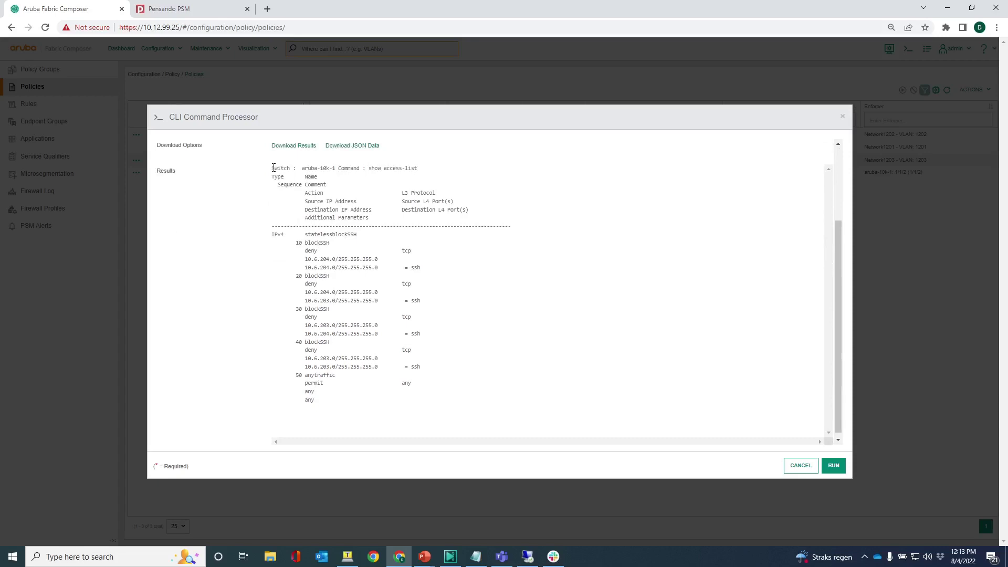
left_click_drag(274, 167, 415, 407)
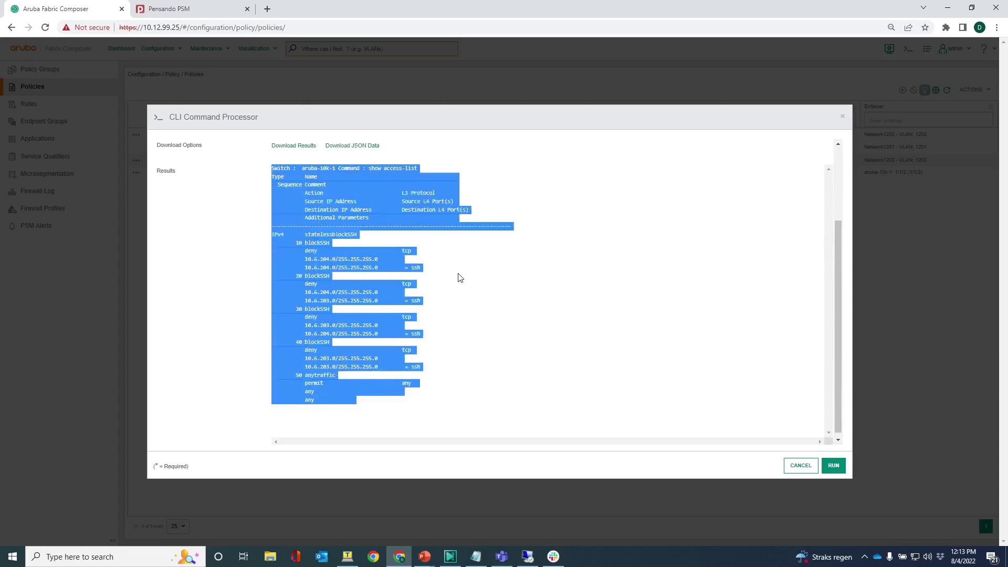
left_click(468, 294)
scroll(440, 263, "up", 2)
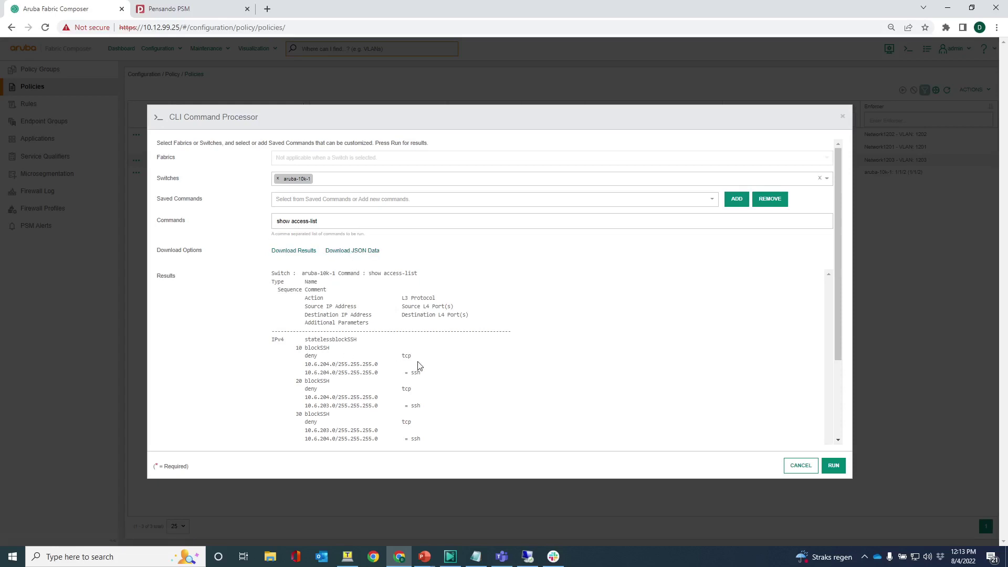
left_click(810, 472)
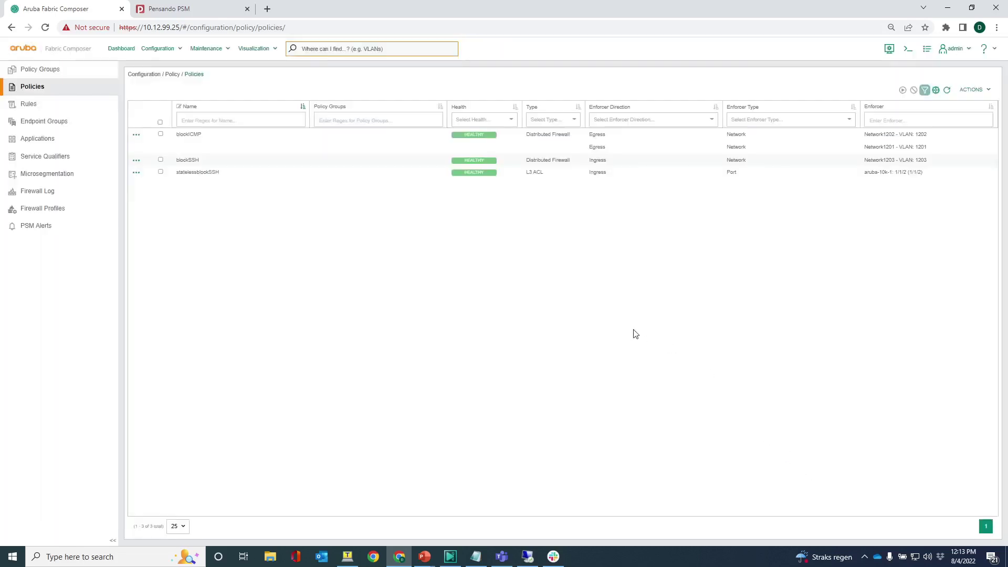